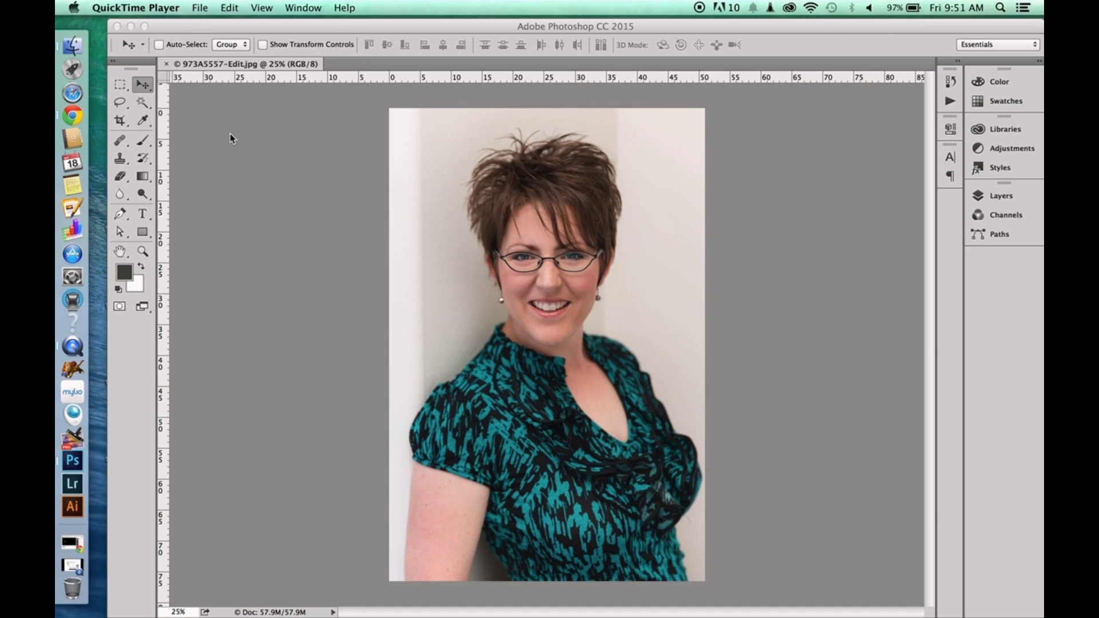
Set up a crop with the 1:1 (Square) preset and enter 600 by 600 px as its values.
click(120, 122)
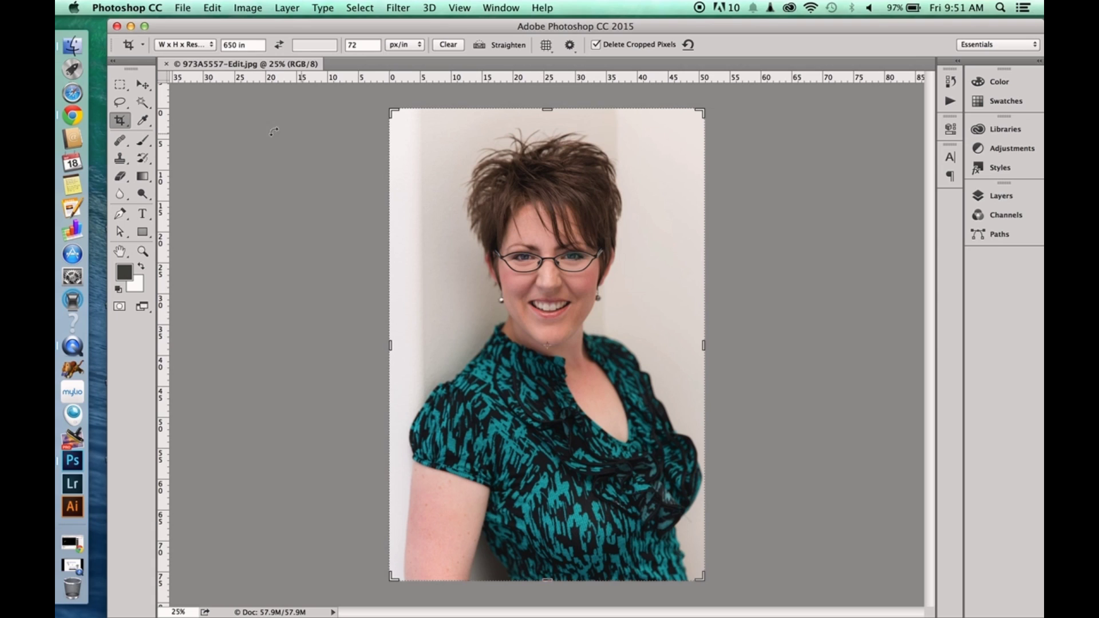
click(211, 46)
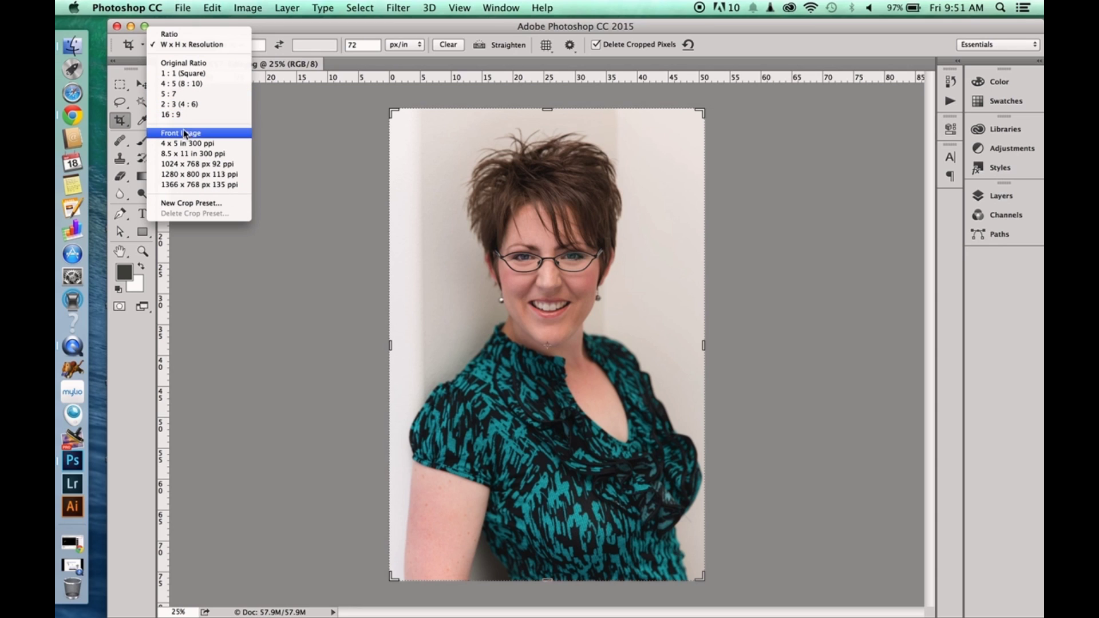
click(178, 74)
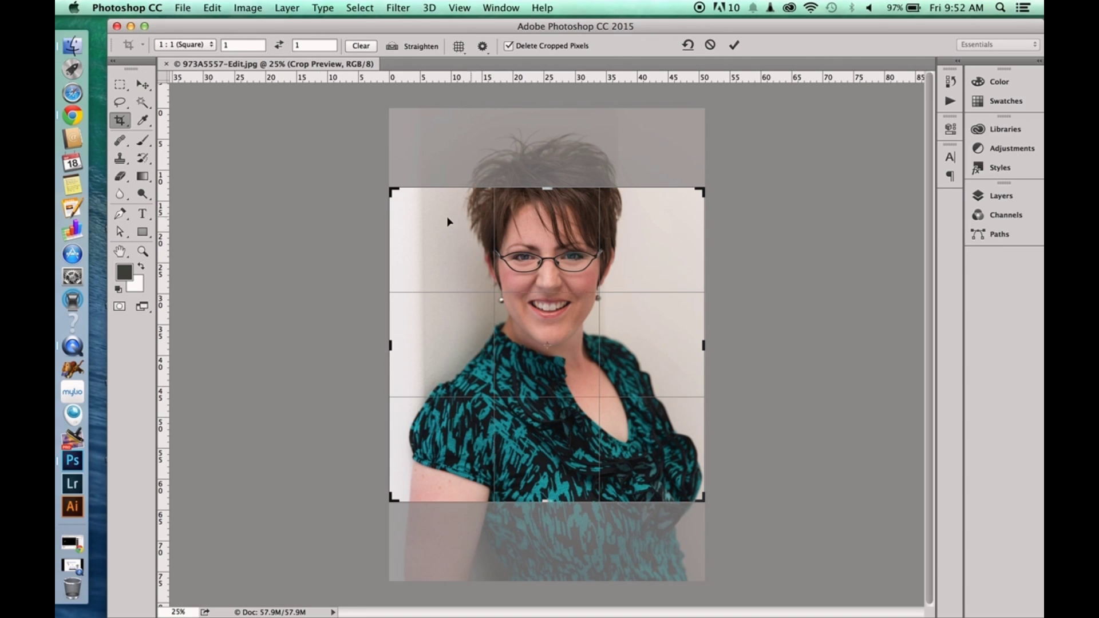
click(217, 44)
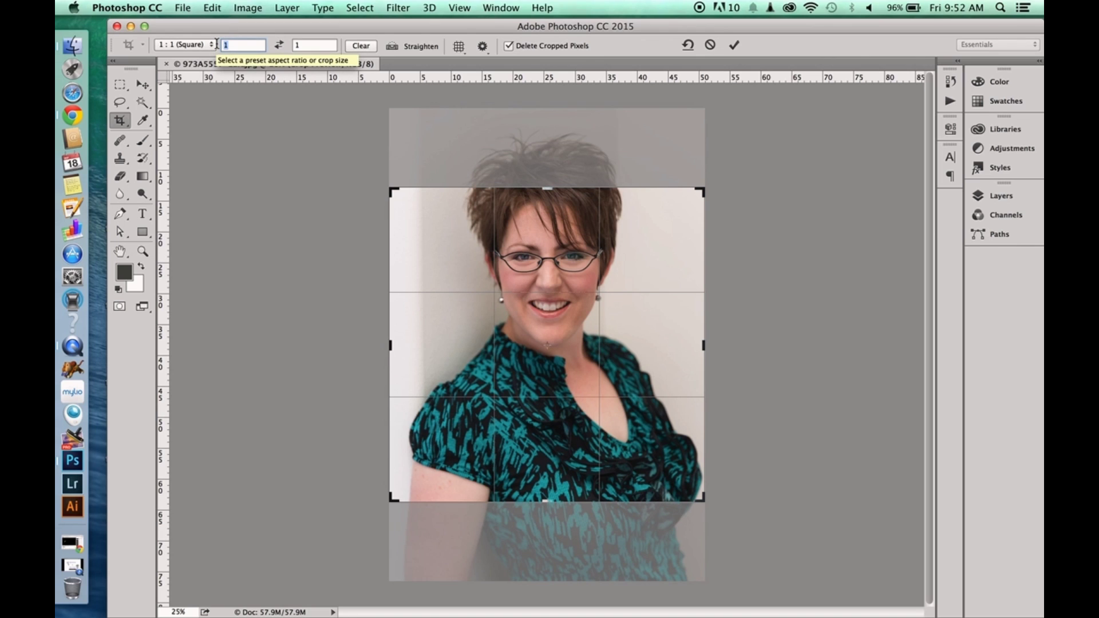
text(600 p)
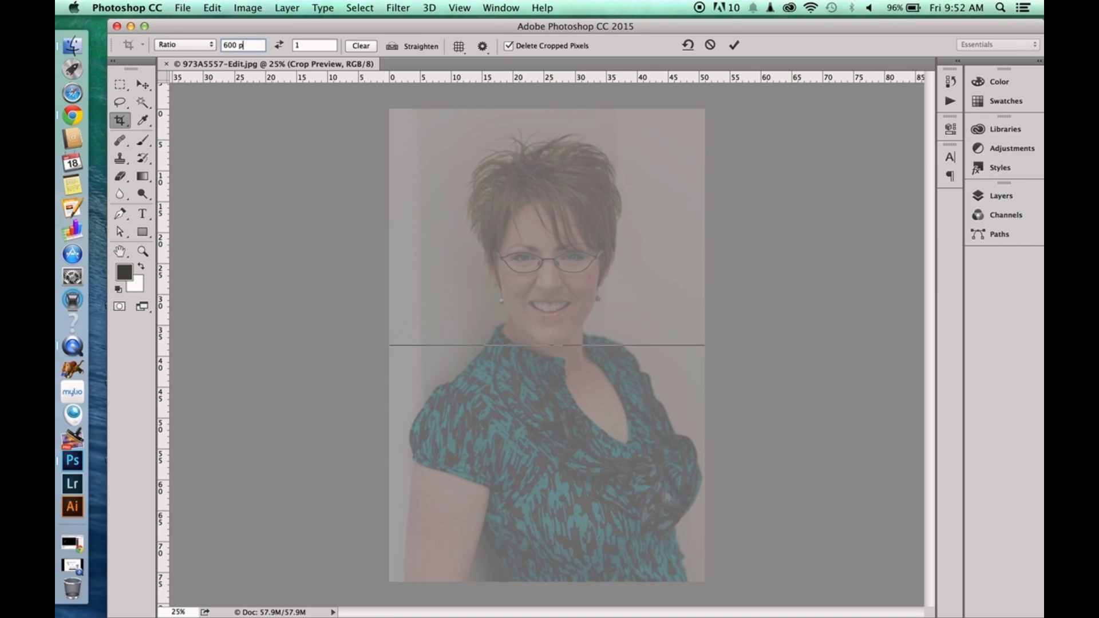
text(x)
click(295, 46)
text(600)
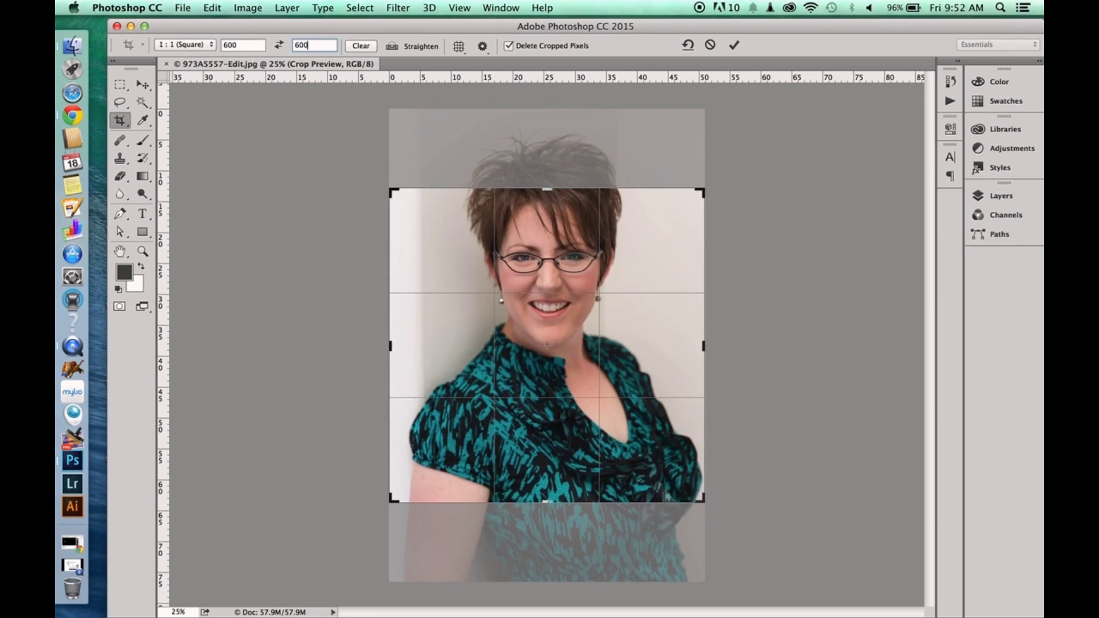
text( px)
Shift the portrait down inside the square crop frame to include more hair, and apply the crop.
drag(536, 256, 537, 293)
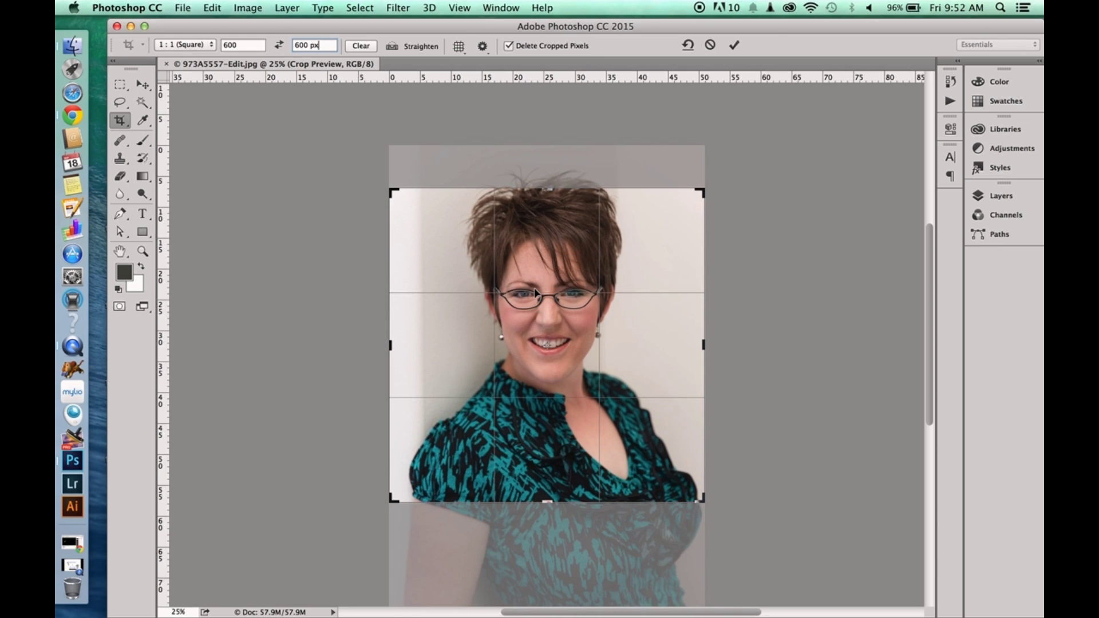
key(Return)
key(Return)
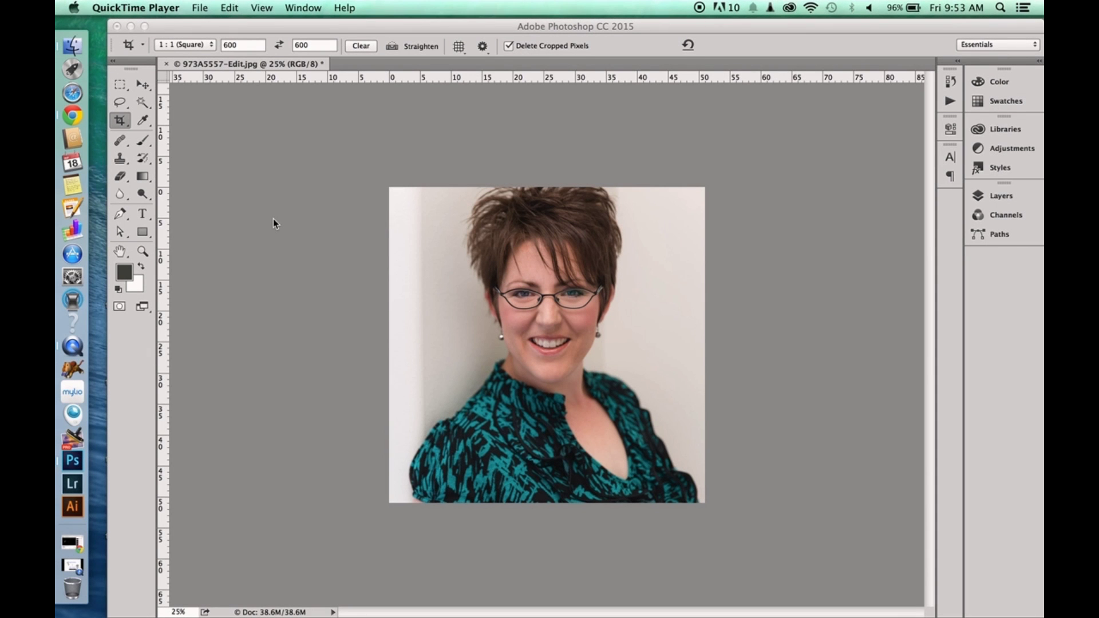
Undo the square crop and switch to the Move tool.
click(273, 218)
key(super+z)
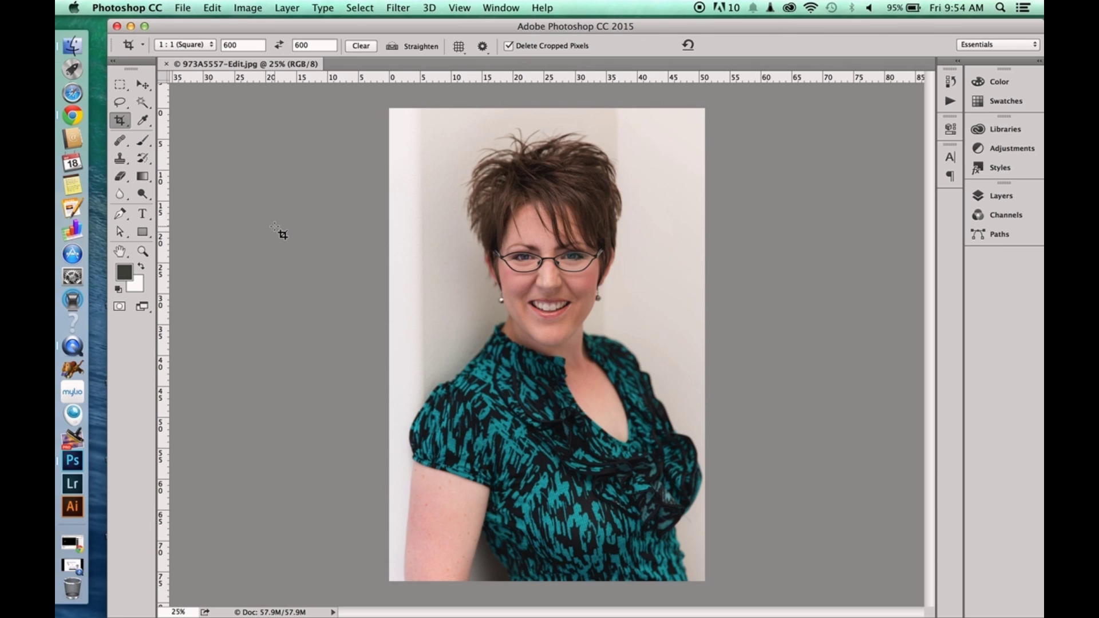
click(143, 85)
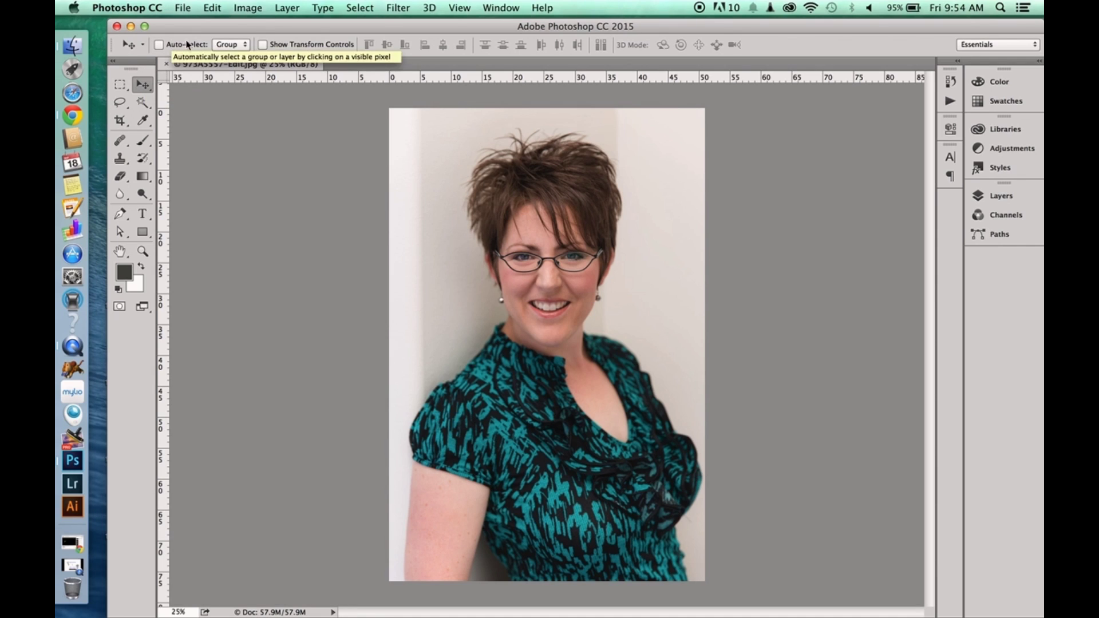
Open Image Size, unlink width from height, and set the width to 600 pixels.
click(251, 11)
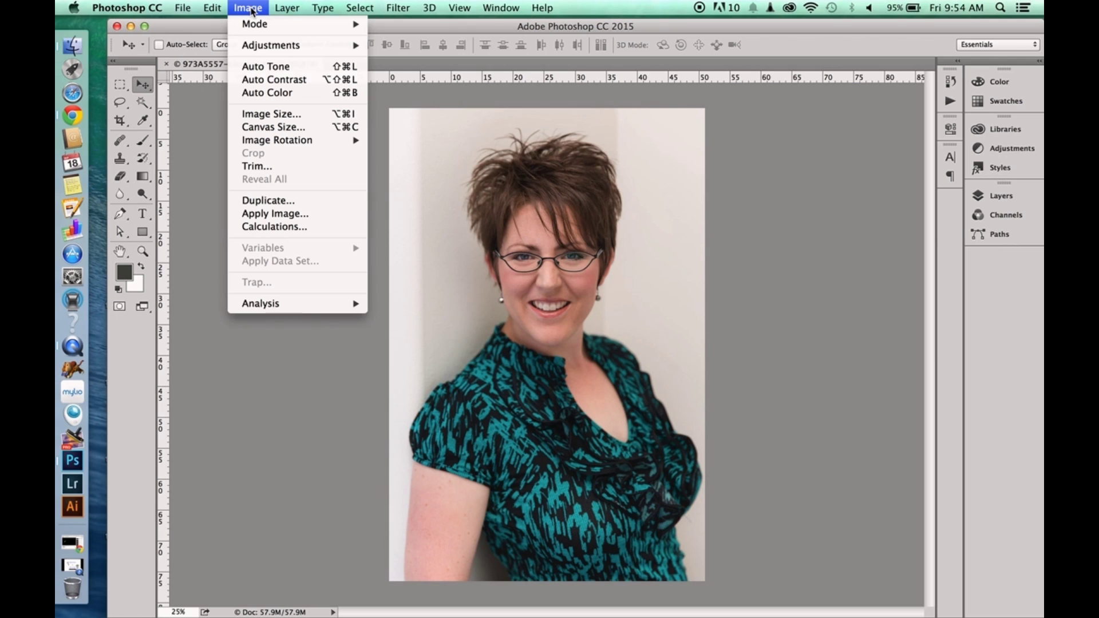
click(259, 117)
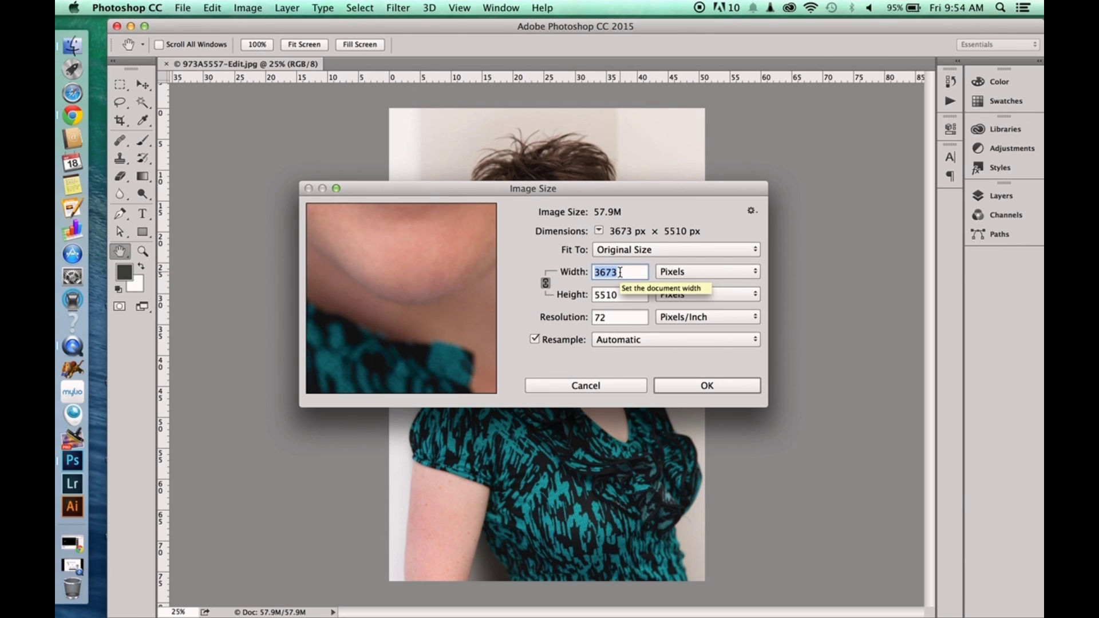
click(546, 283)
click(545, 283)
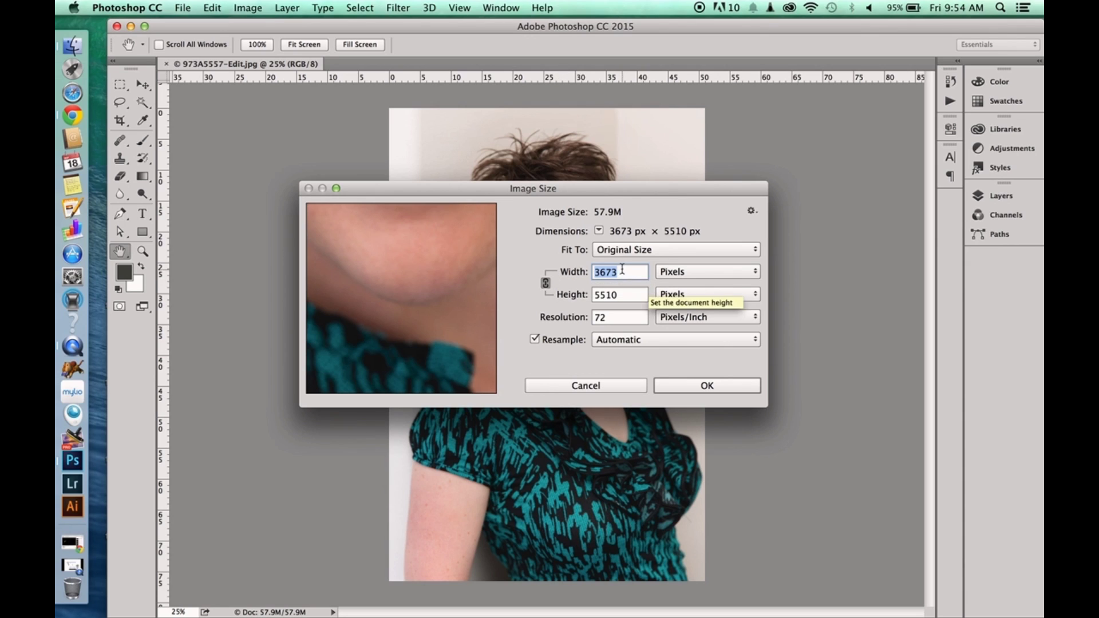
click(545, 283)
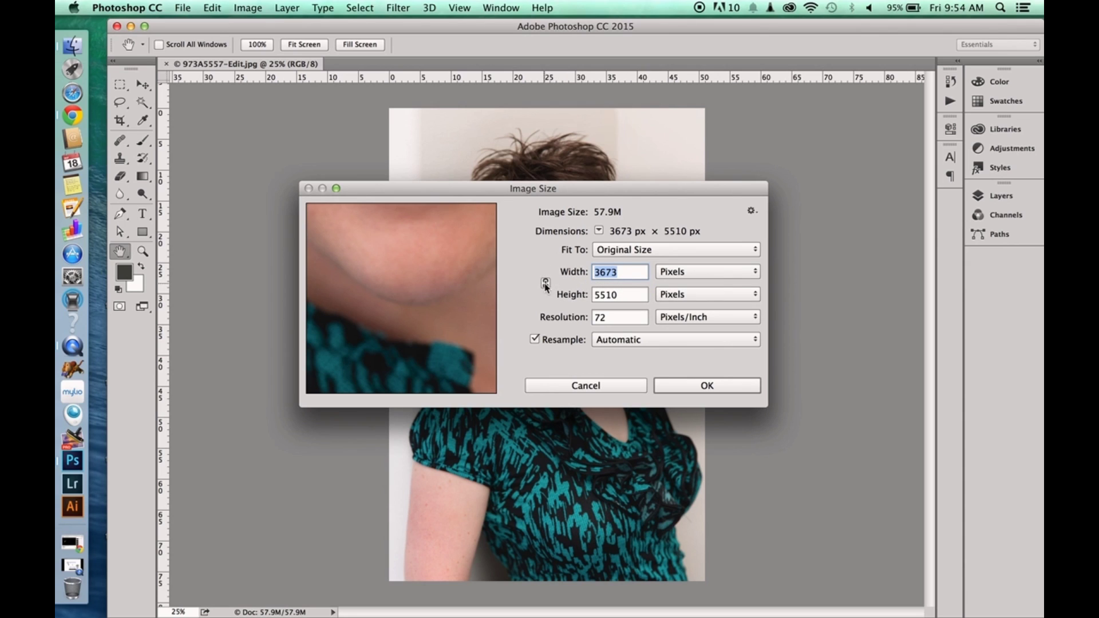
text(600)
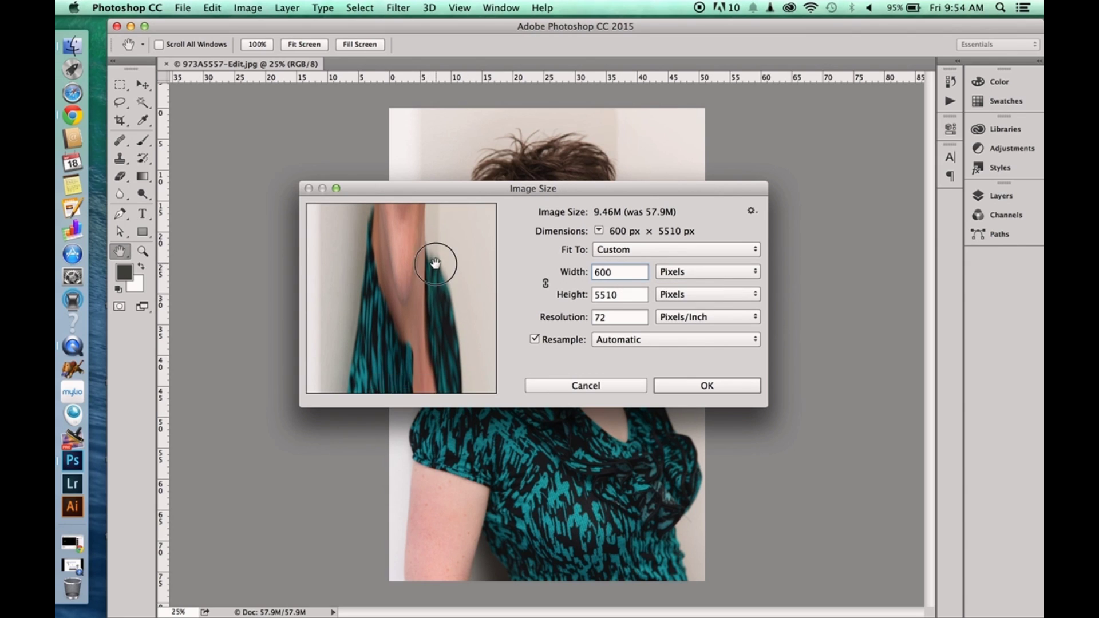
Zoom the Image Size preview out to 25% to examine the distortion.
click(373, 381)
click(373, 382)
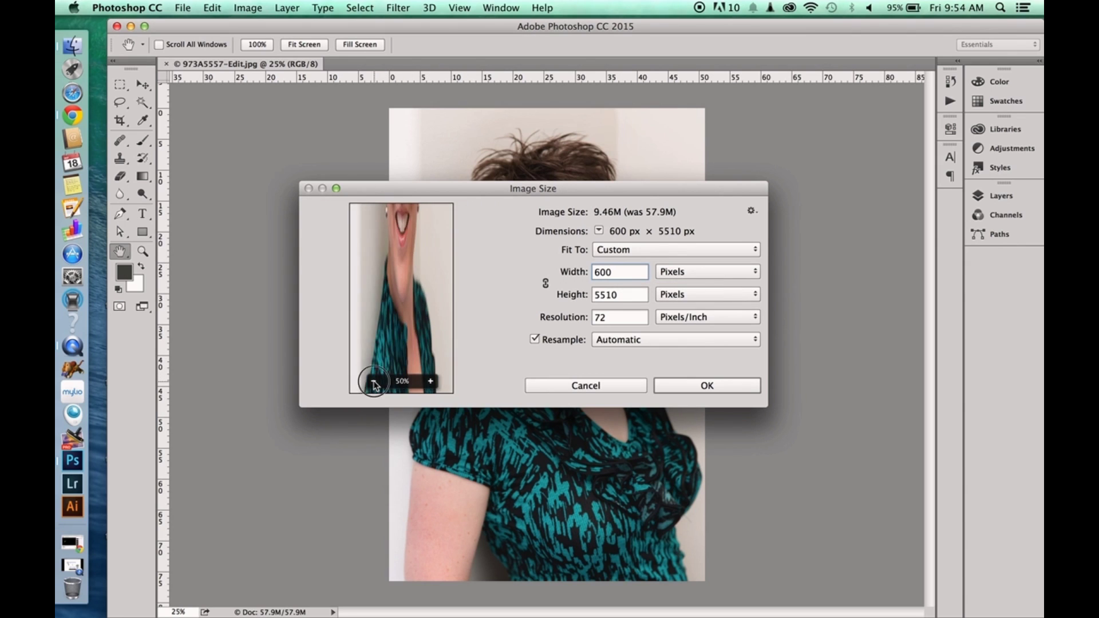
click(373, 382)
click(374, 381)
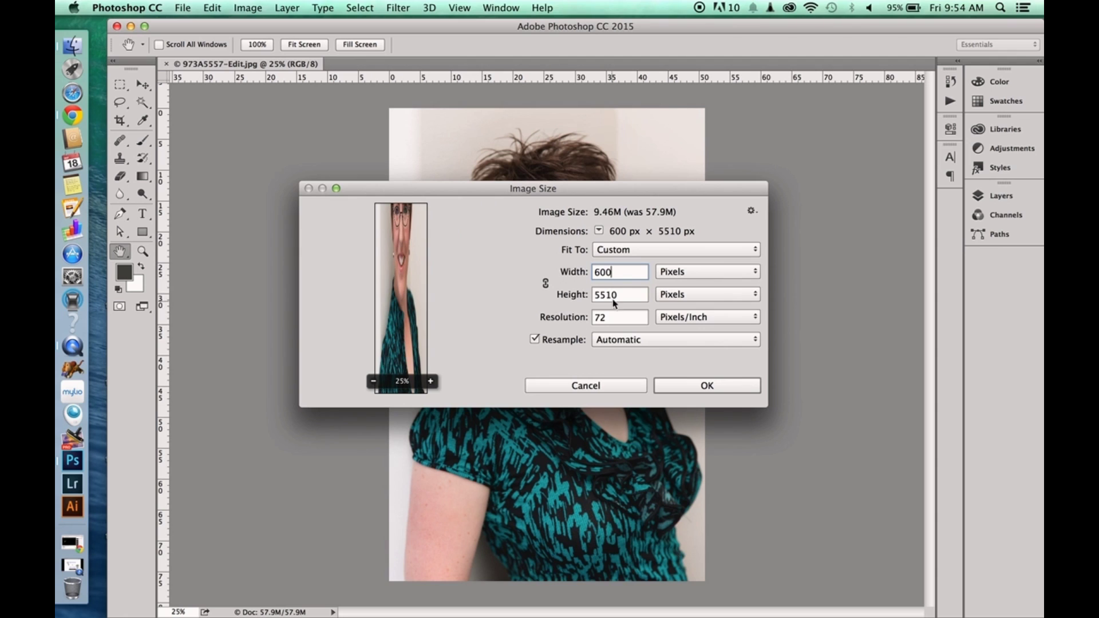
Relink width and height to constrain the proportions, and set the width to 600 pixels.
click(546, 284)
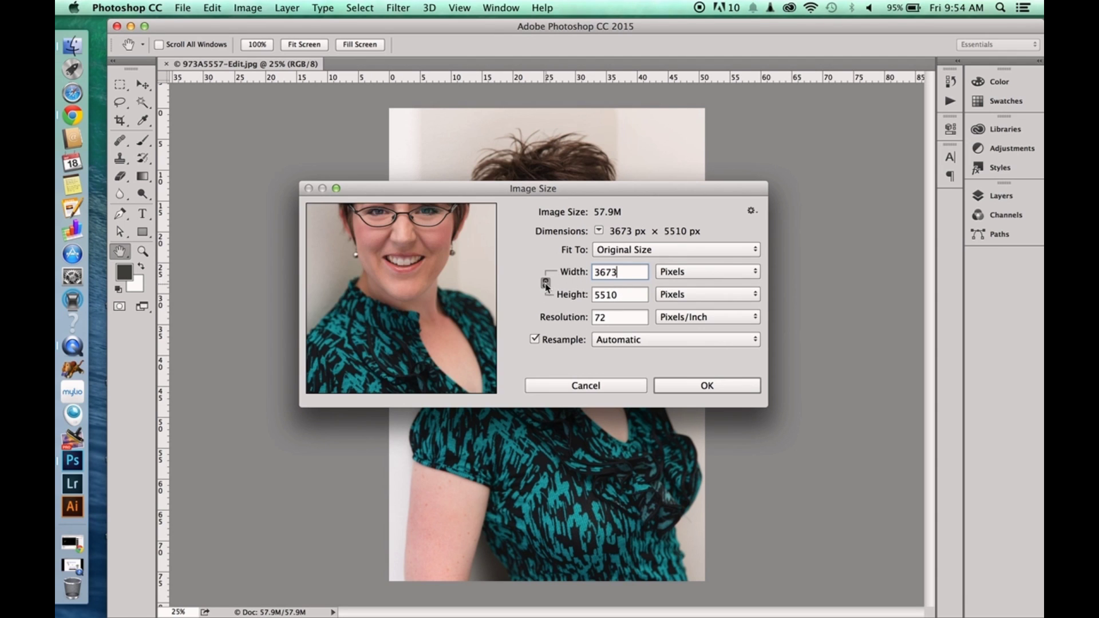
drag(429, 289, 427, 312)
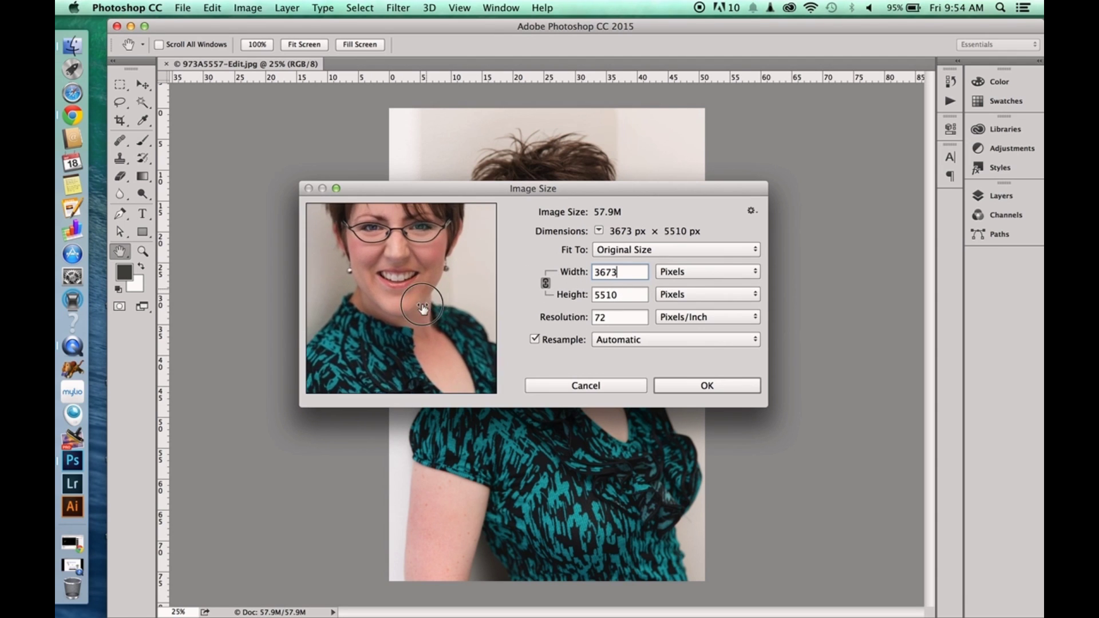
double_click(624, 295)
double_click(628, 273)
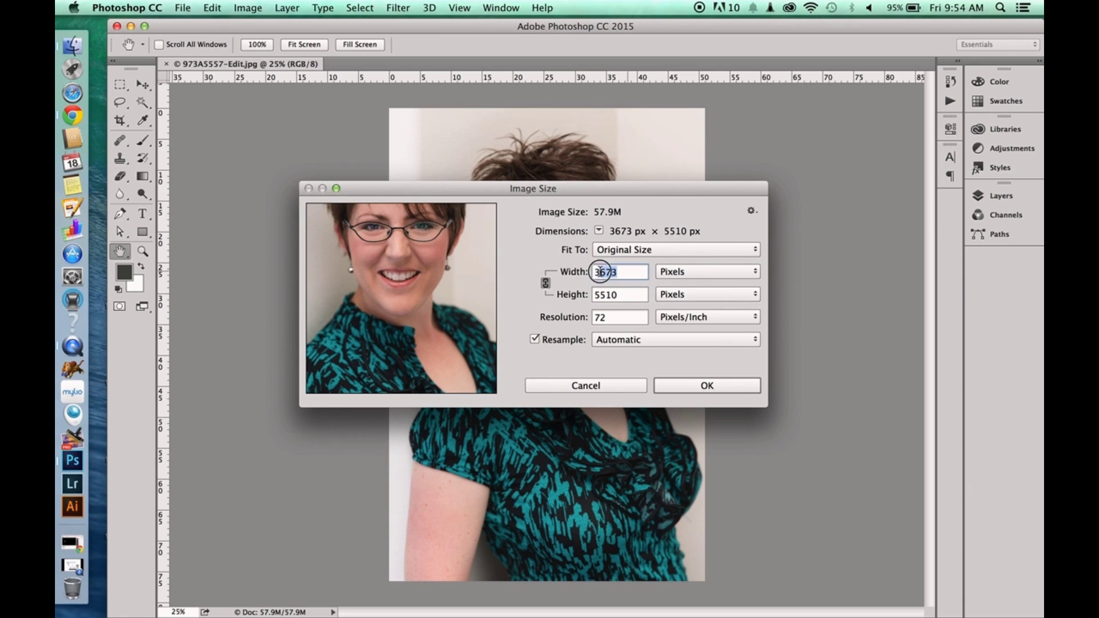
text(600)
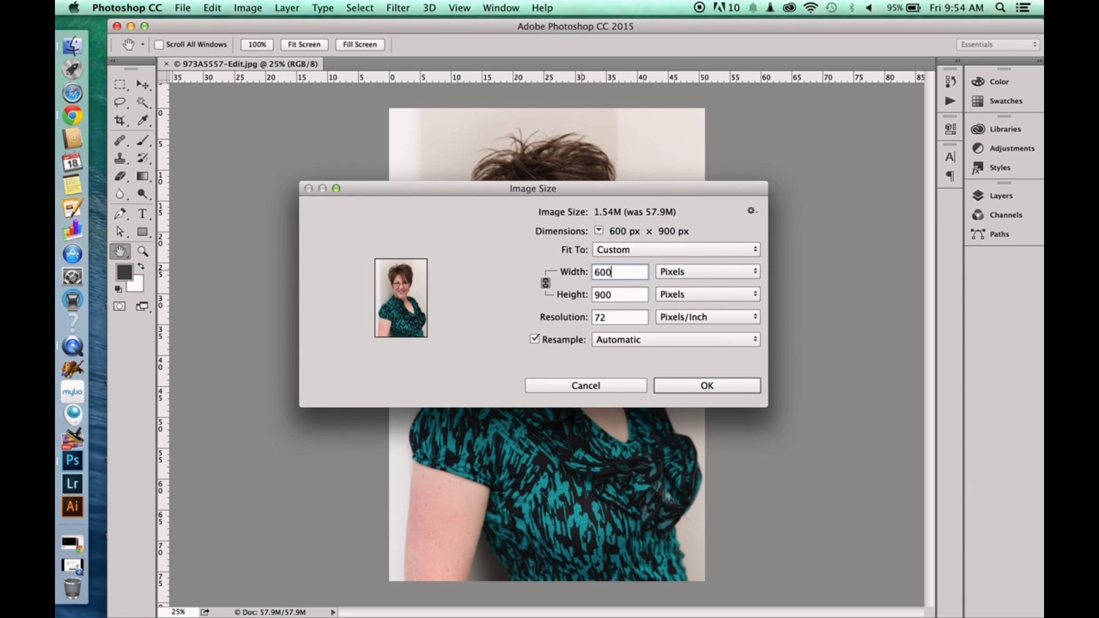
double_click(610, 295)
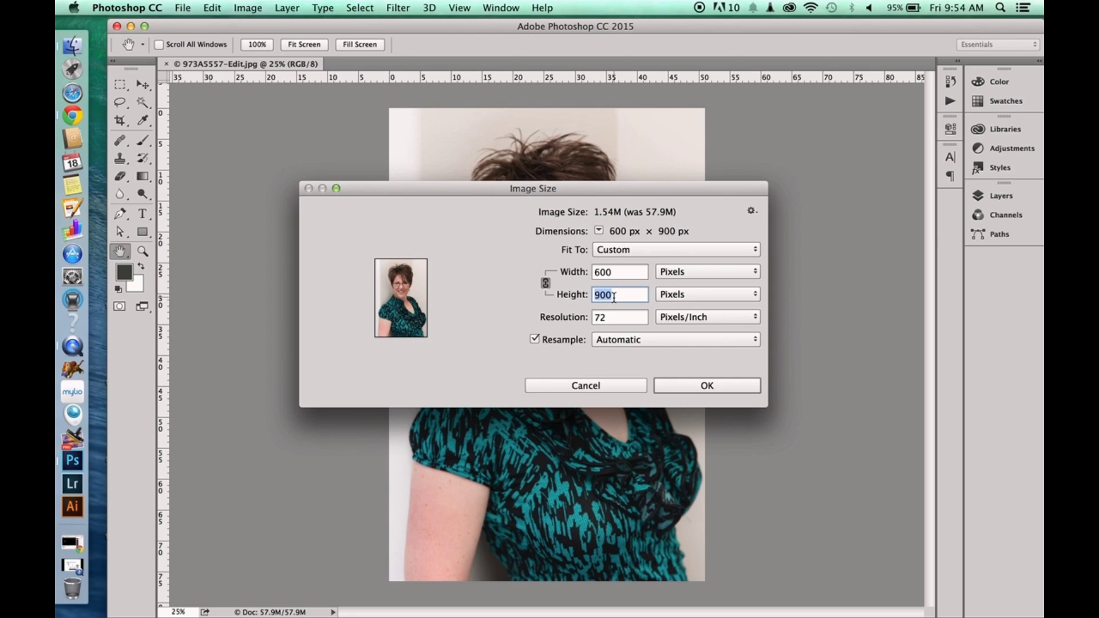
Look through the Fit To size presets and keep Custom.
click(631, 251)
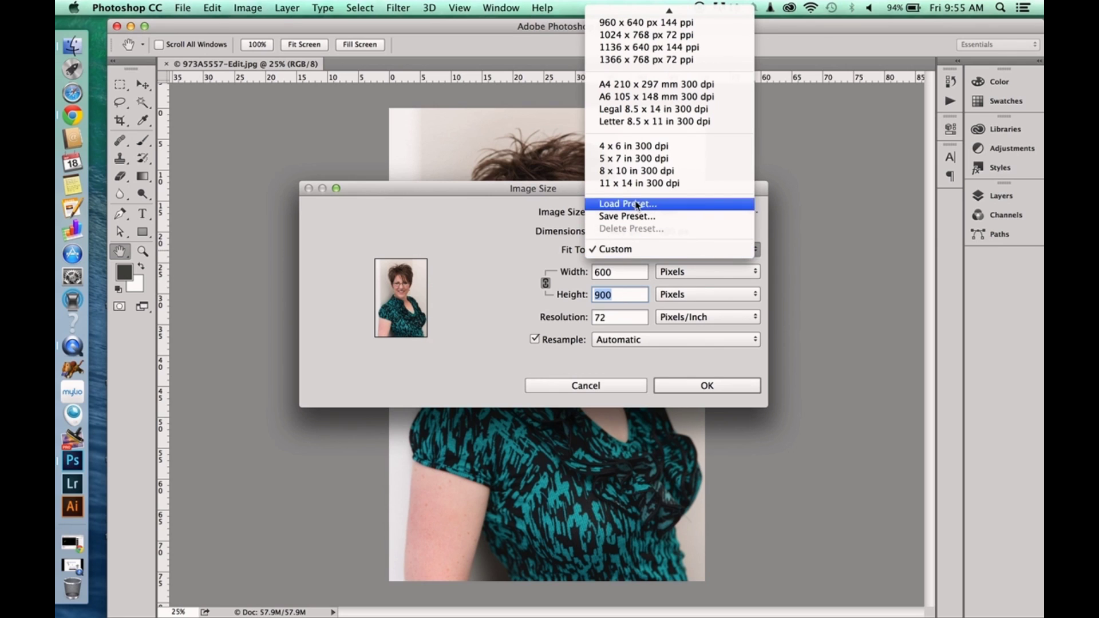
scroll(657, 136, up, 2)
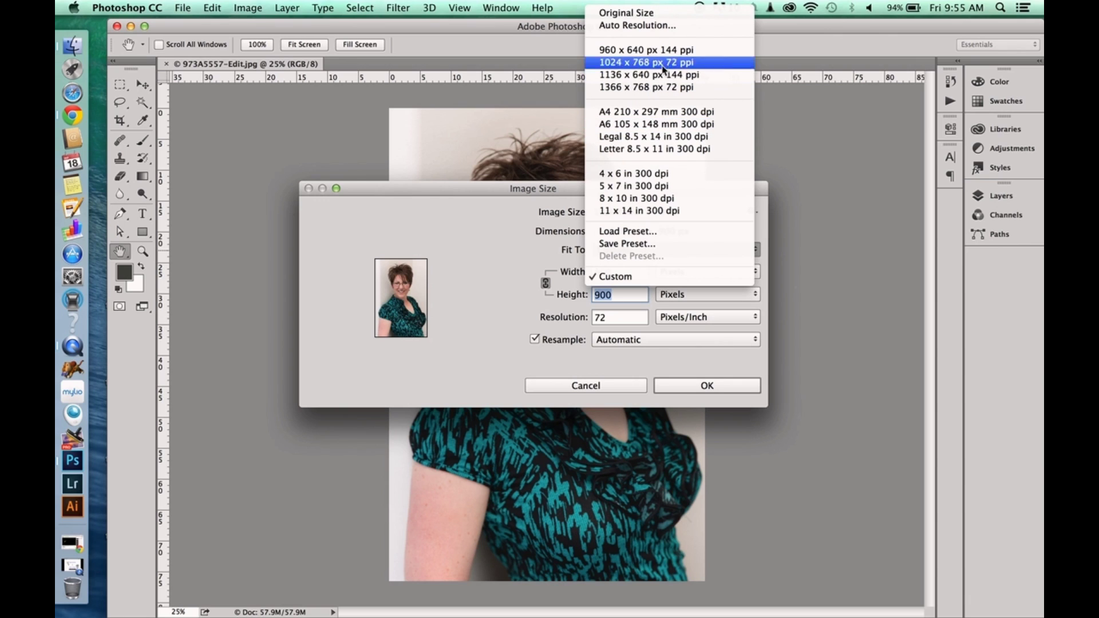
click(620, 275)
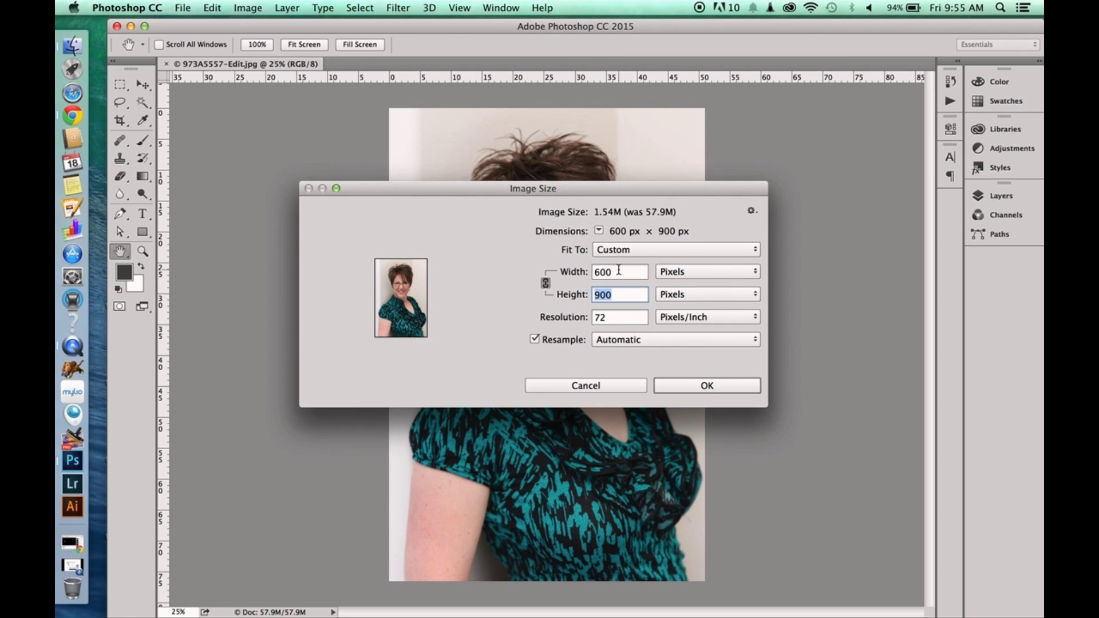
Set the image resolution to 300 pixels/inch.
click(608, 318)
drag(608, 318, 590, 321)
text(300)
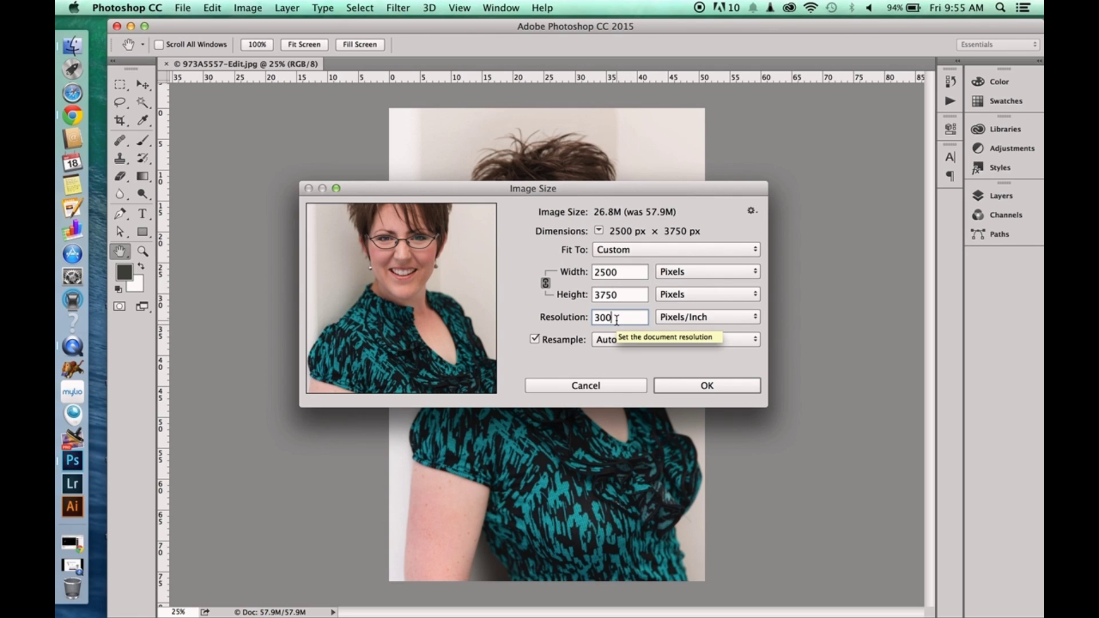
Review the available resampling methods and keep Automatic.
drag(616, 320, 593, 319)
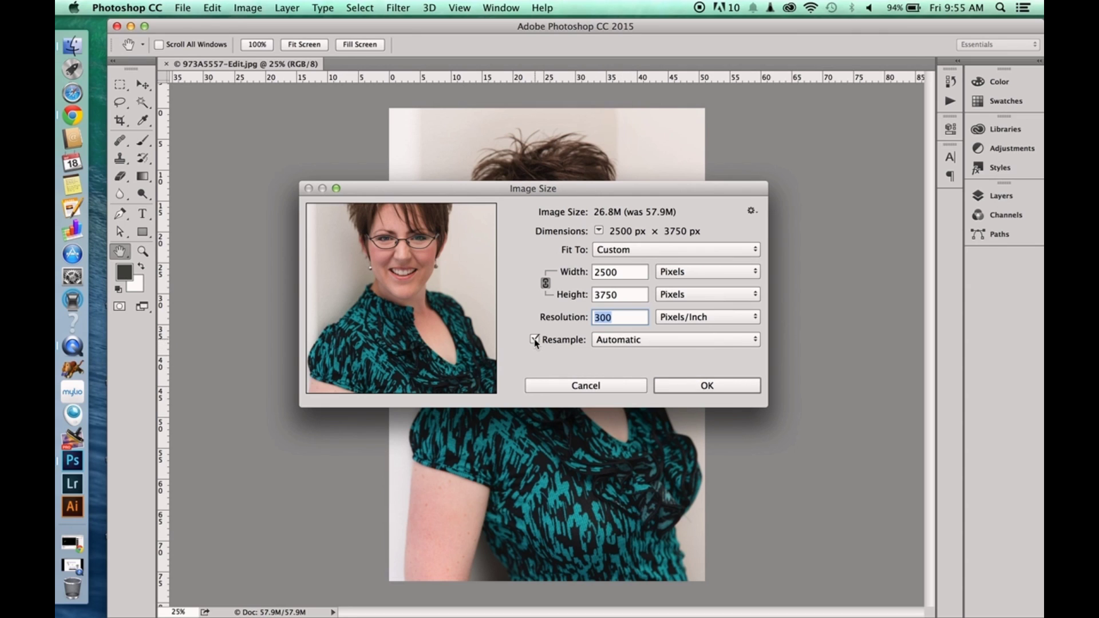
click(632, 340)
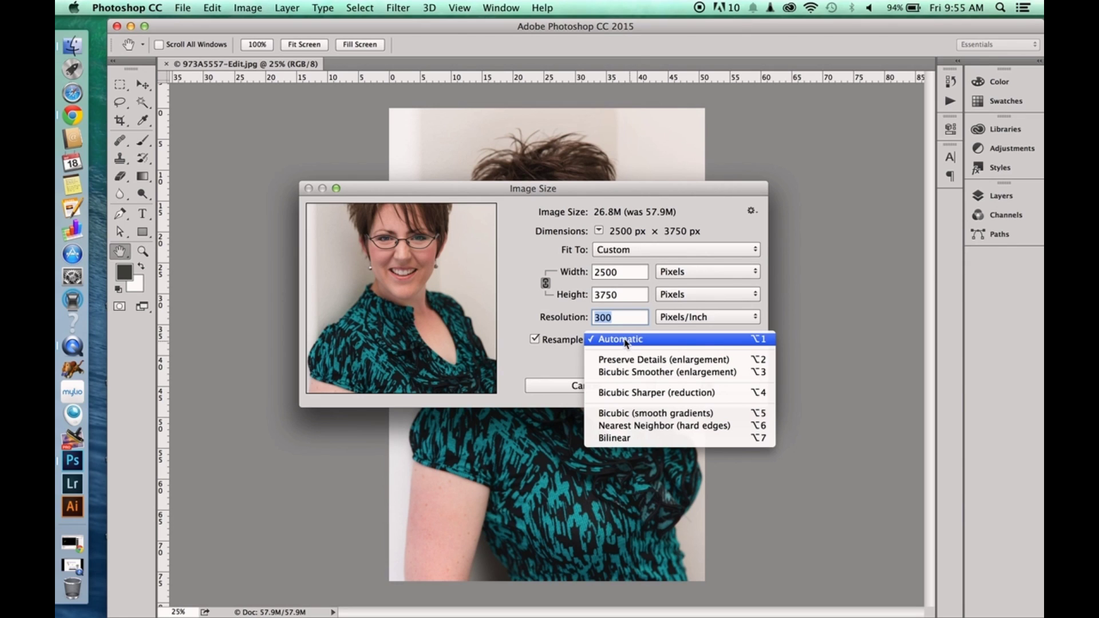
click(625, 341)
click(627, 341)
click(623, 277)
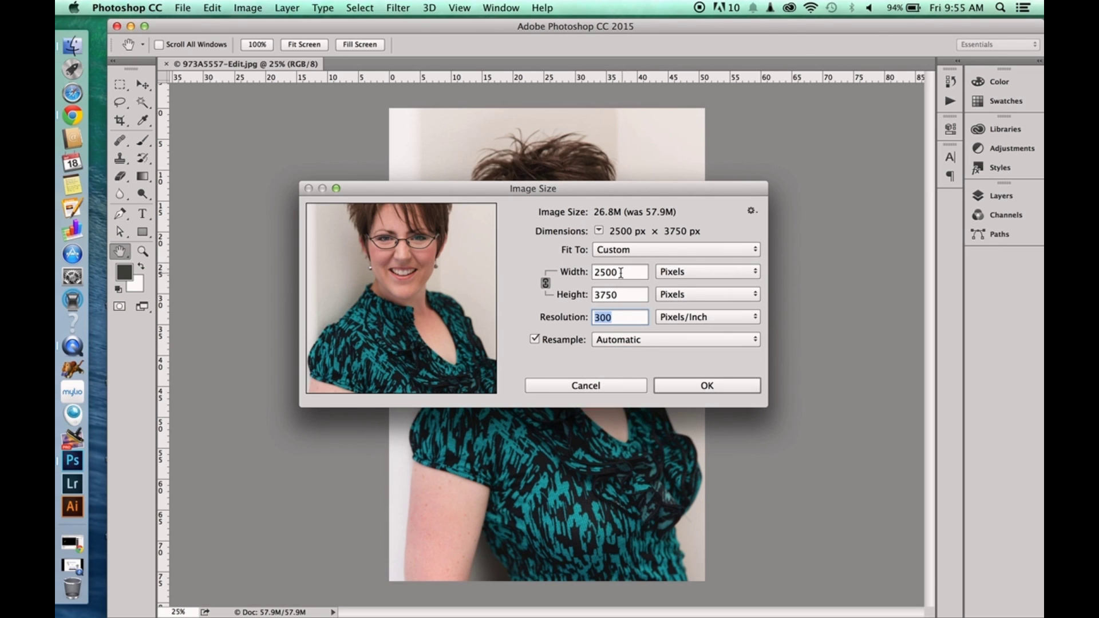
Switch the image dimensions to inches and set the width to 20 inches.
click(679, 273)
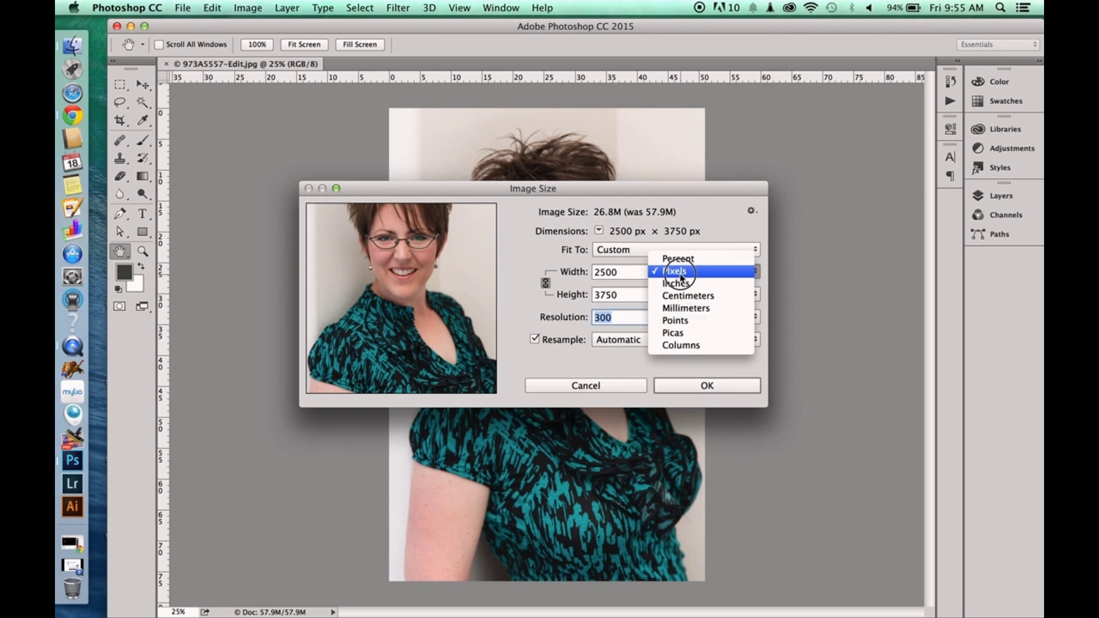
click(682, 286)
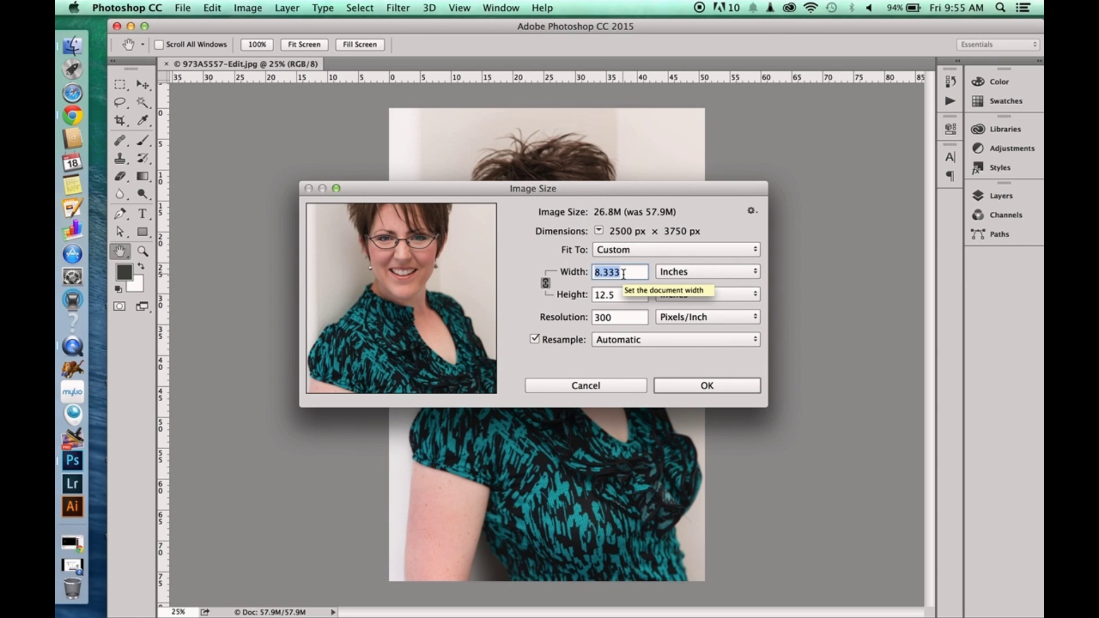
text(20)
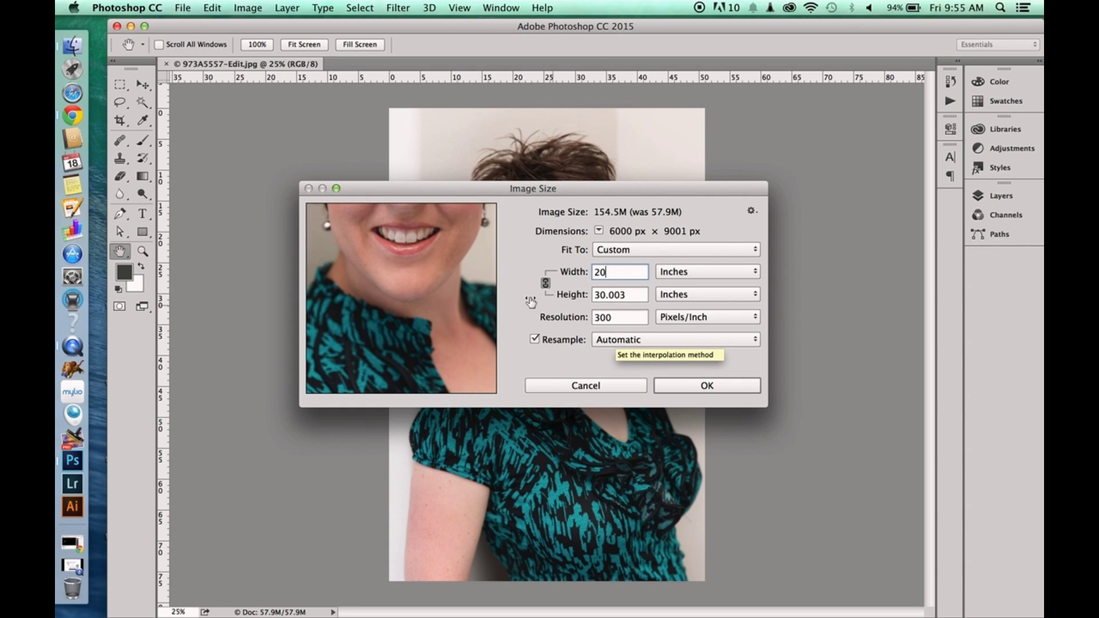
Examine the face in the Image Size preview and review the resampling methods for enlargement.
drag(446, 255, 441, 354)
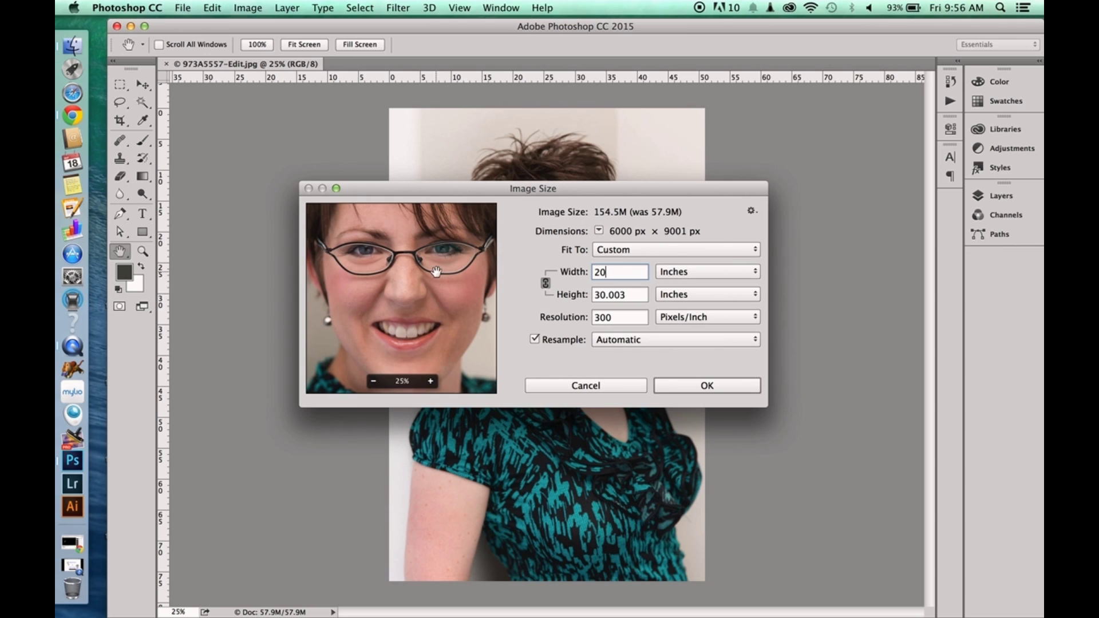
drag(439, 288, 437, 324)
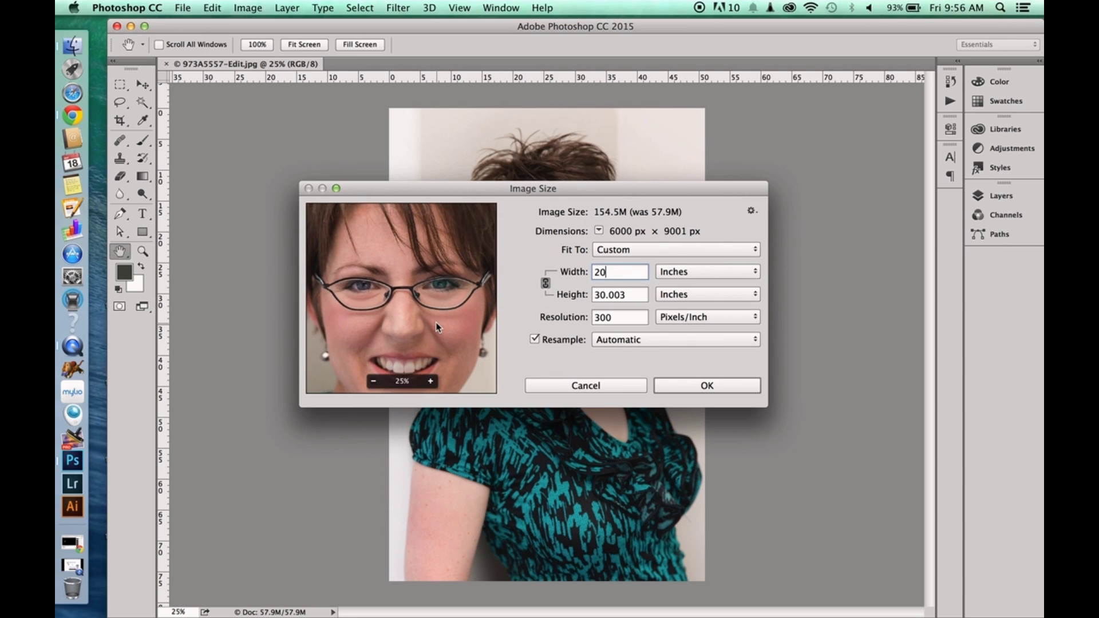
click(653, 340)
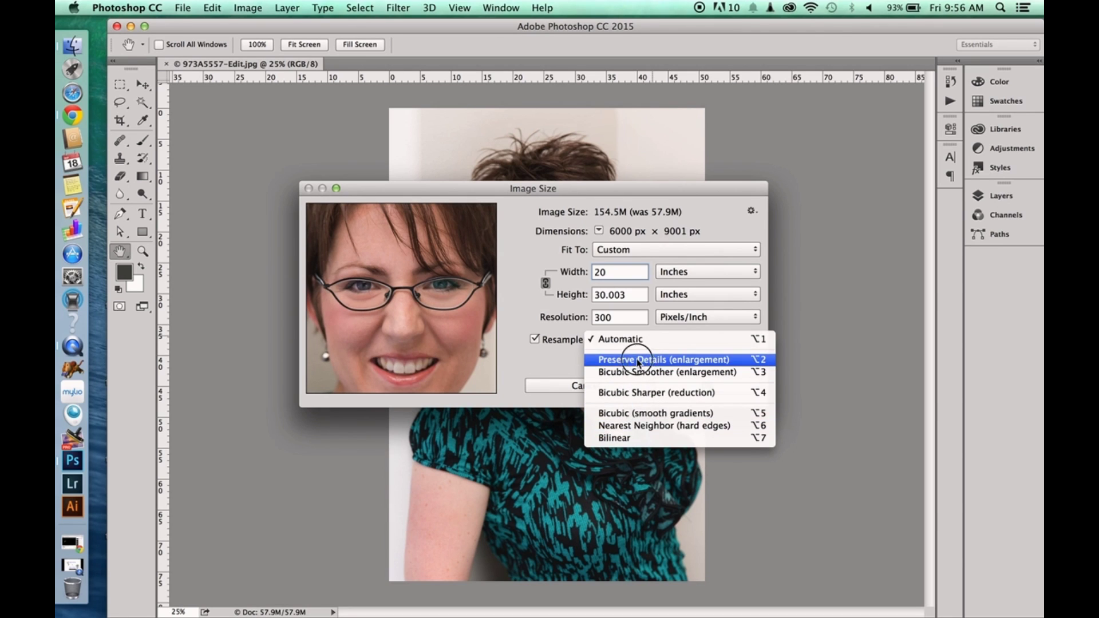
click(546, 361)
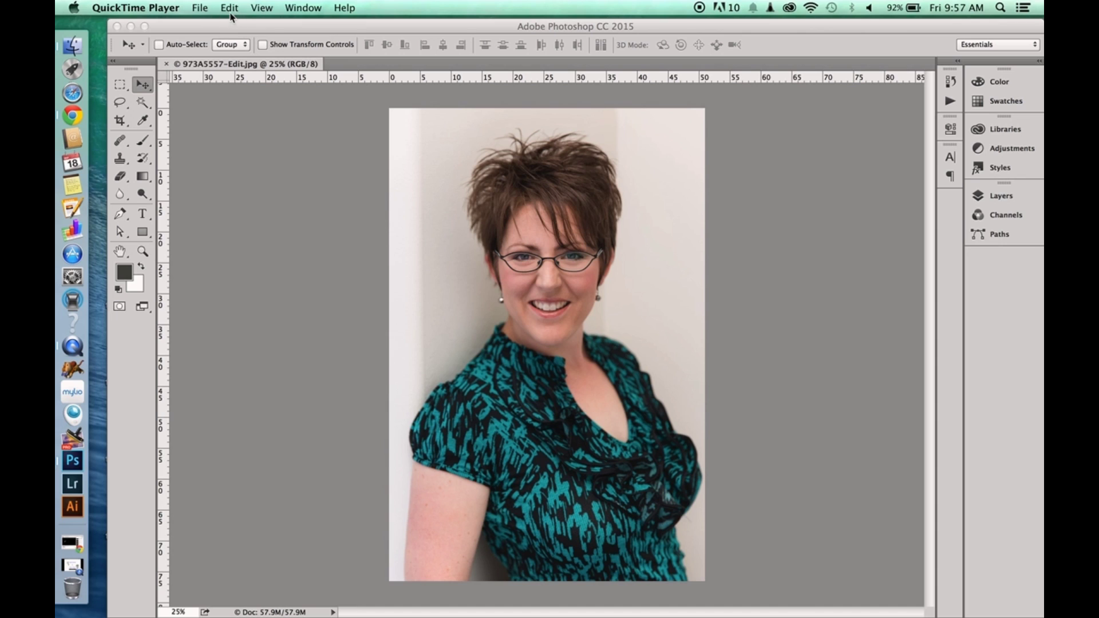
Start a canvas size change with the anchor at the middle-left and the units in pixels.
click(267, 174)
click(251, 10)
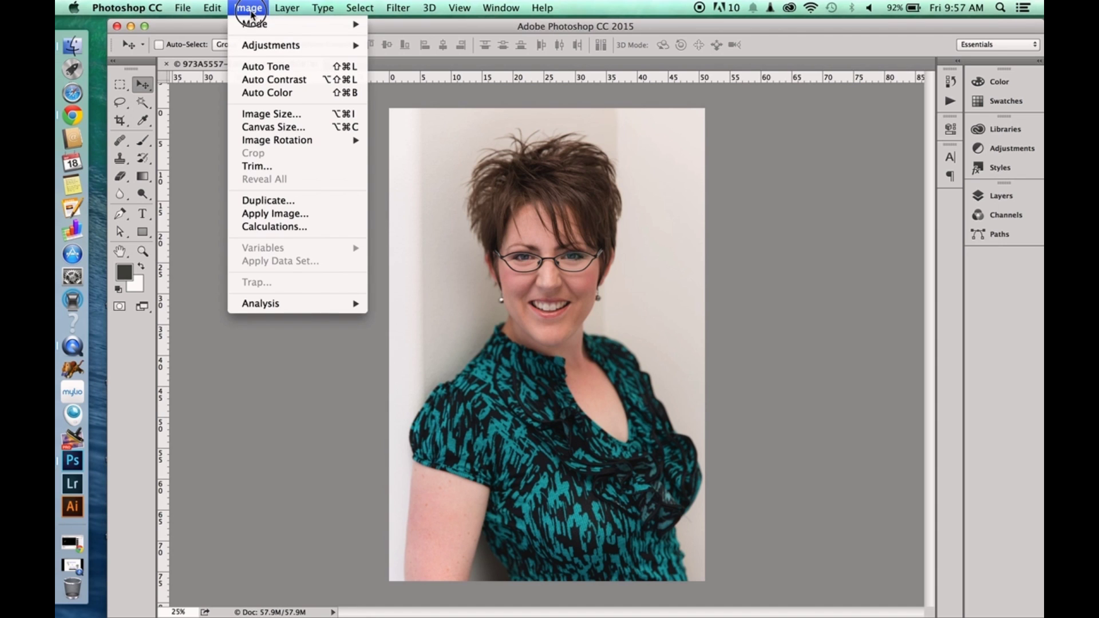
click(269, 128)
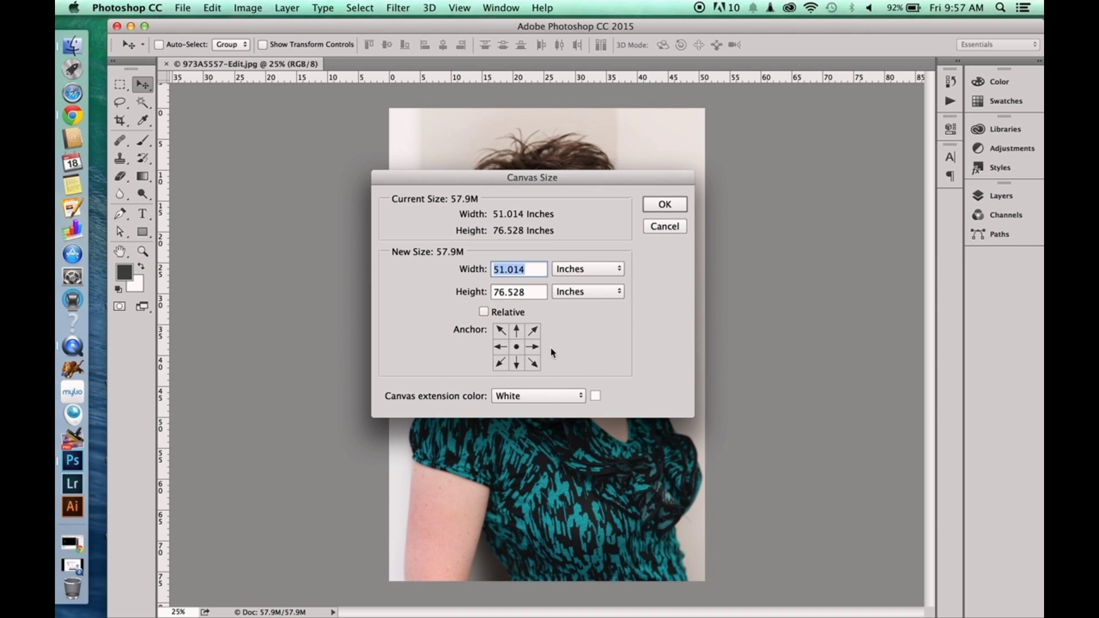
click(500, 347)
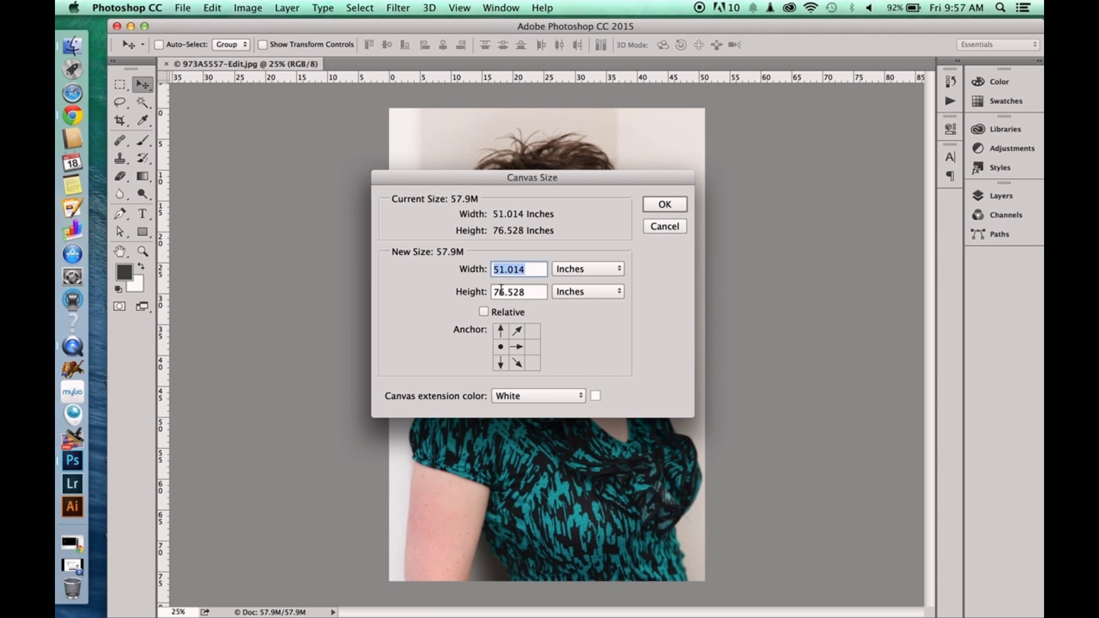
click(529, 269)
click(581, 270)
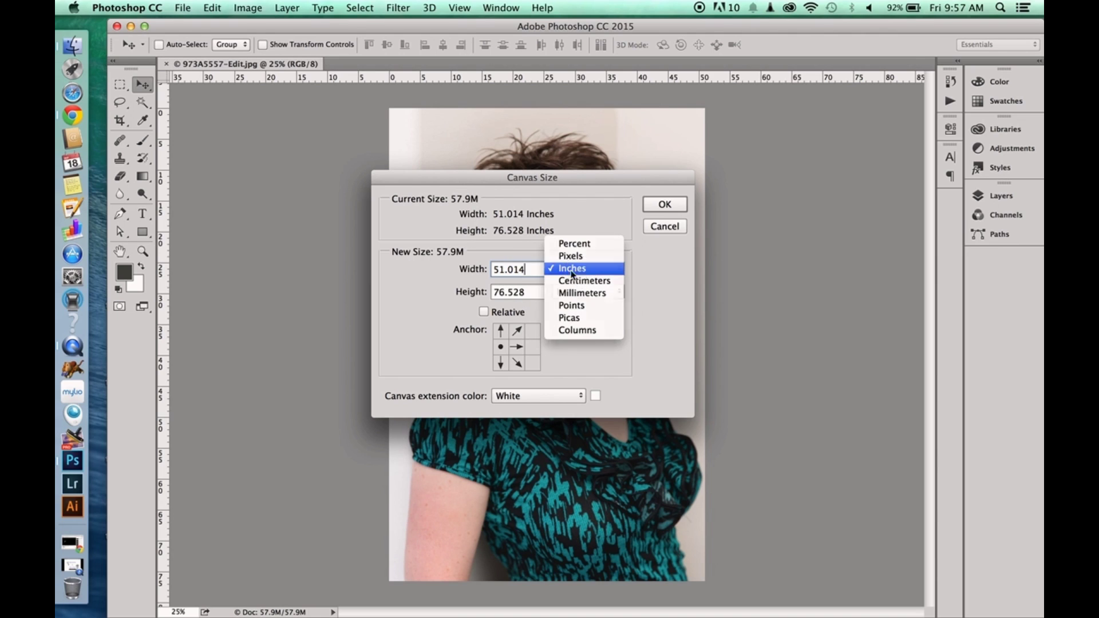
click(581, 274)
click(581, 270)
click(566, 257)
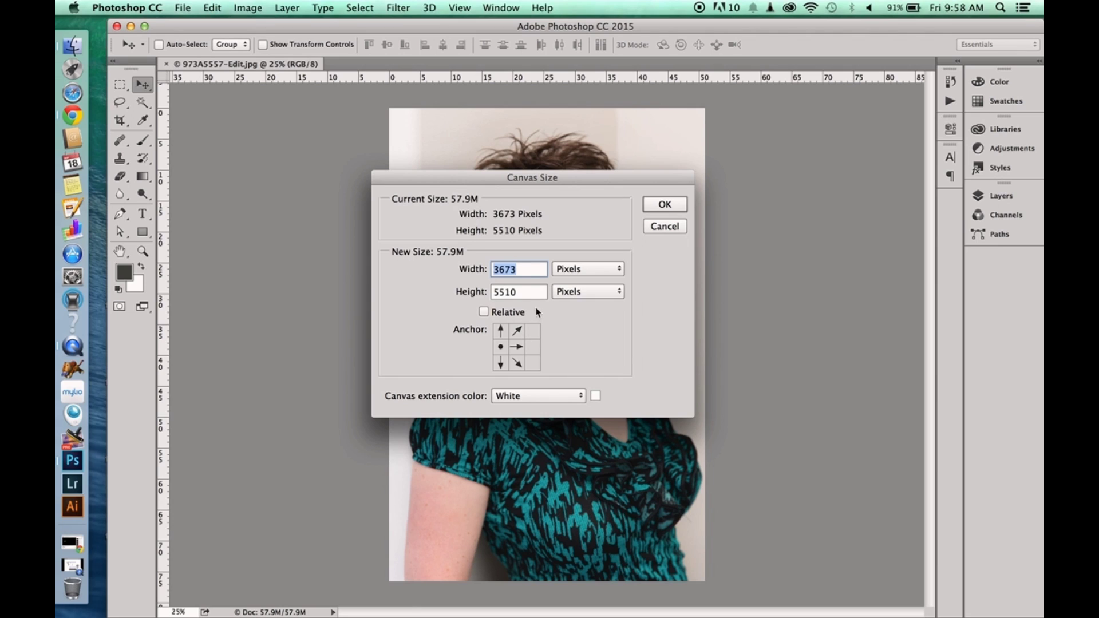
Try to reduce the canvas width to 600 pixels with White as the extension color, but cancel the clipping.
text(600)
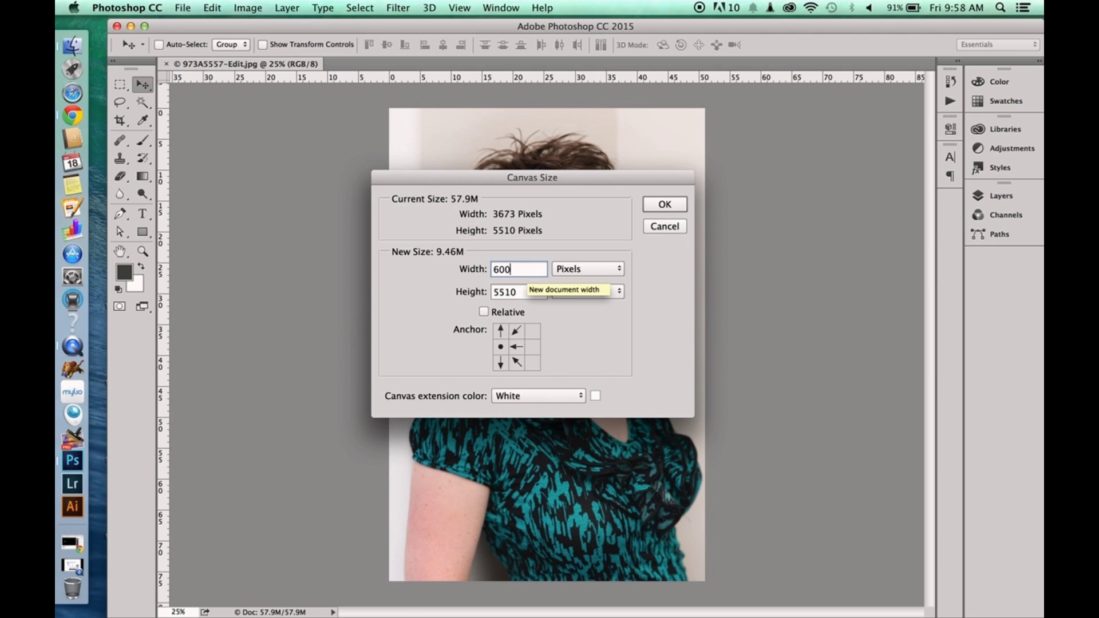
double_click(518, 294)
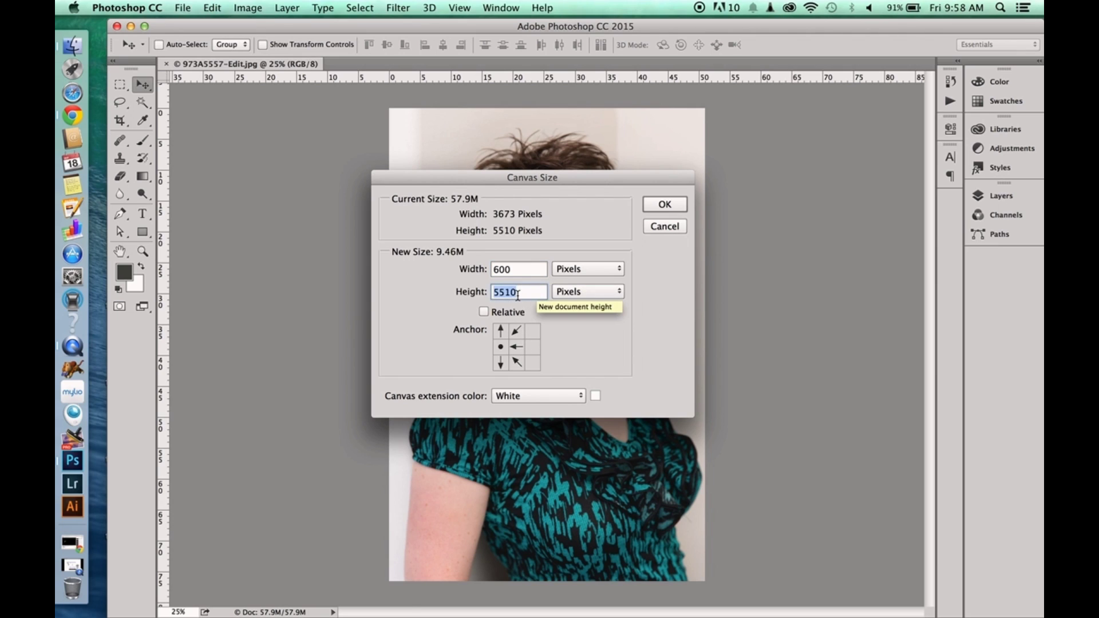
click(539, 397)
click(540, 395)
click(664, 206)
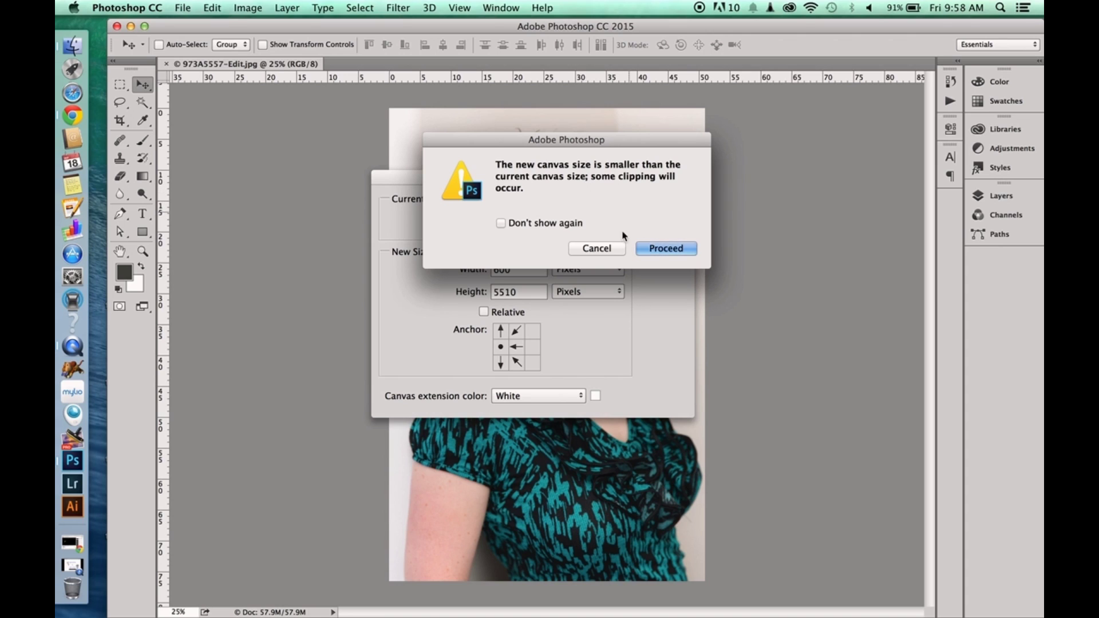
click(597, 248)
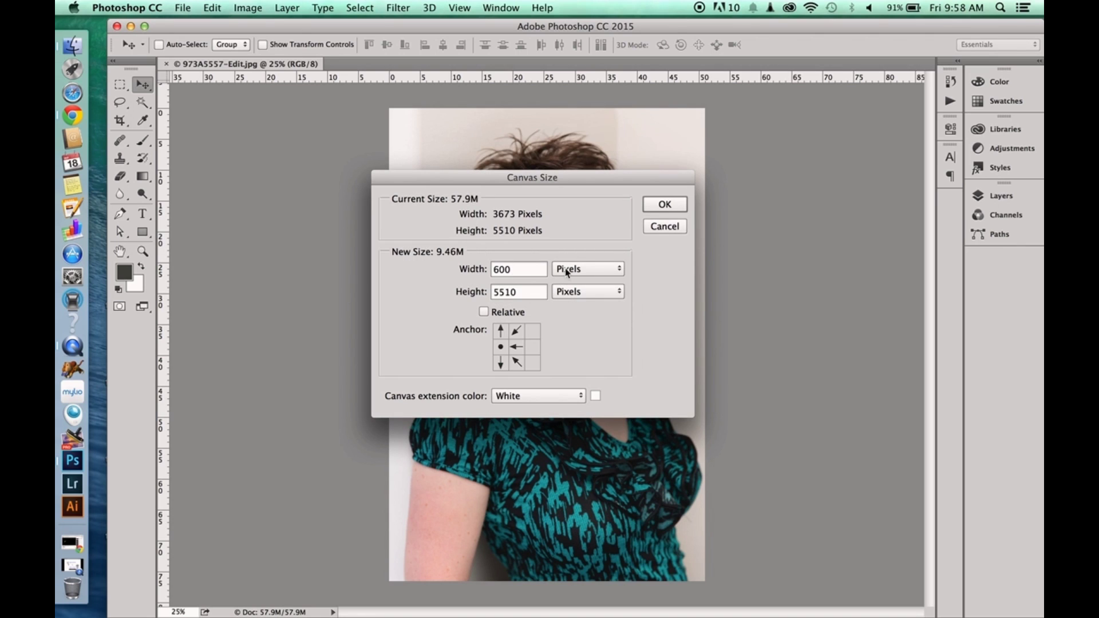
Set the canvas width to 9000 pixels and apply it with White as the canvas extension color.
click(523, 269)
drag(523, 269, 484, 270)
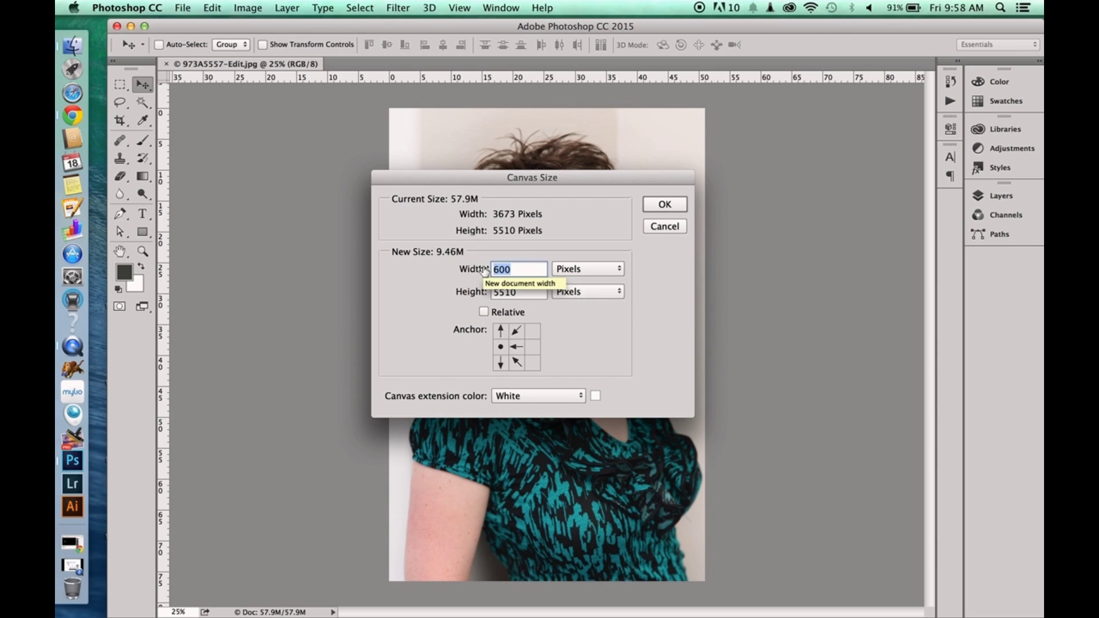
text(9000)
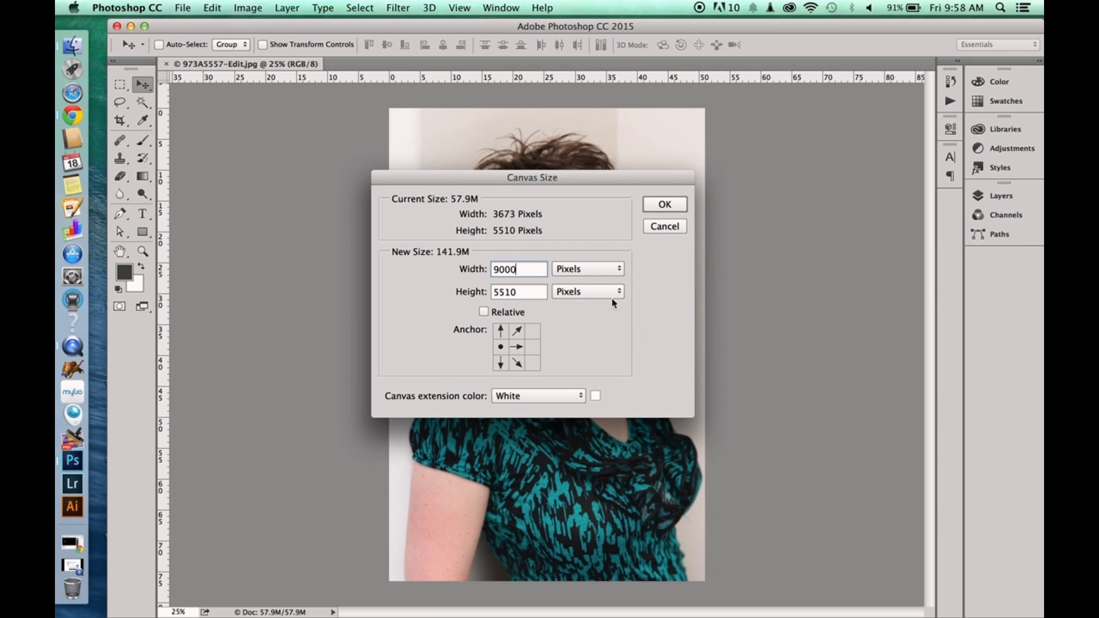
click(580, 398)
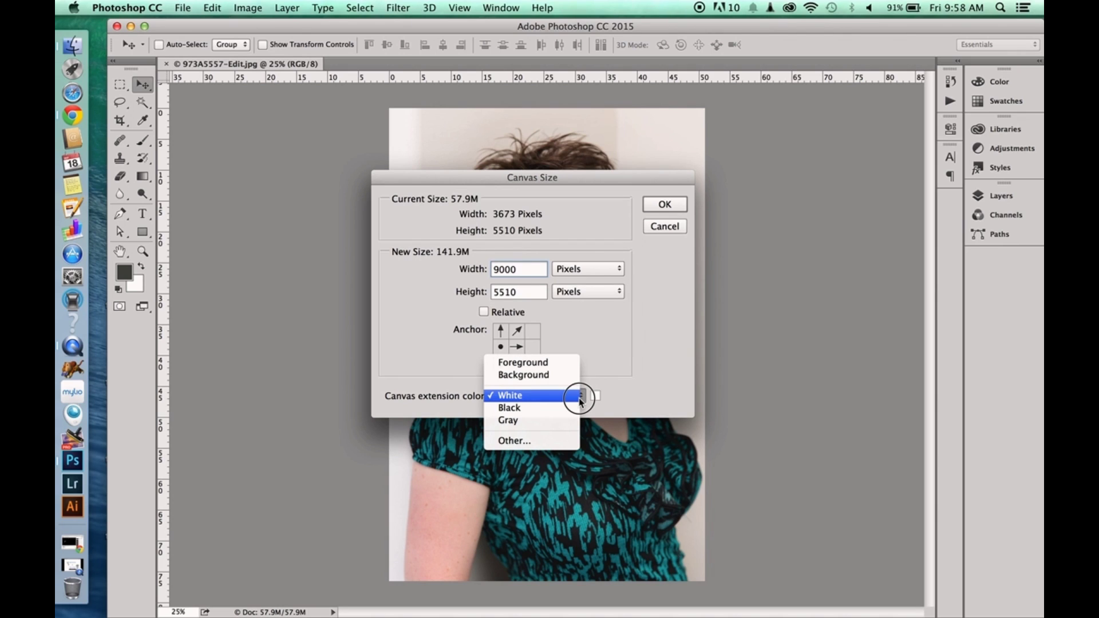
click(518, 397)
click(663, 203)
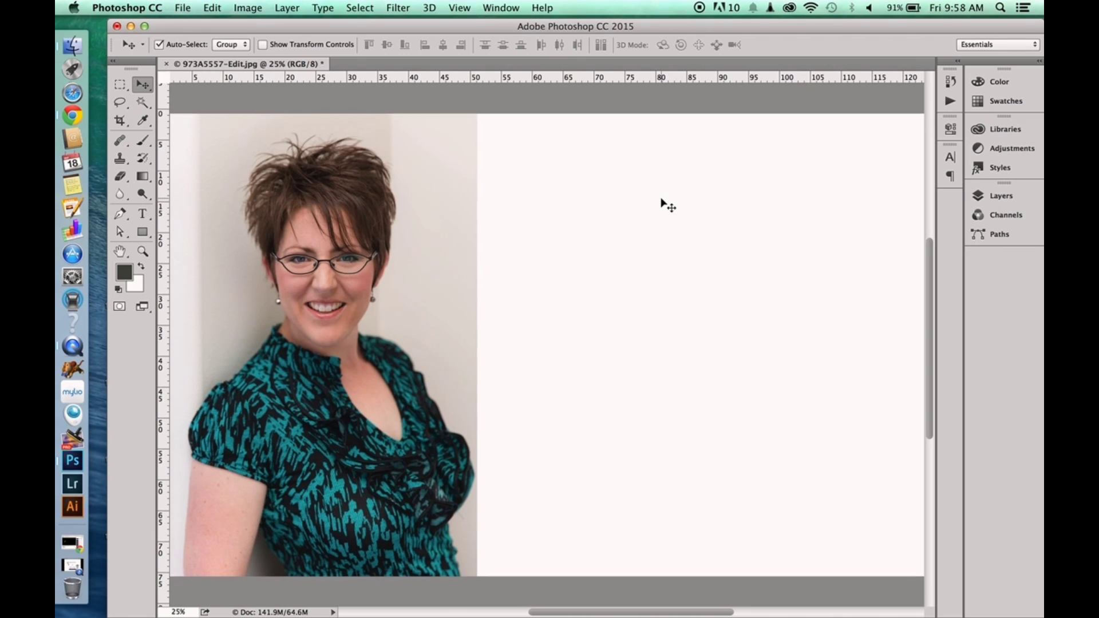
Undo the canvas extension.
key(super+minus)
key(super+plus)
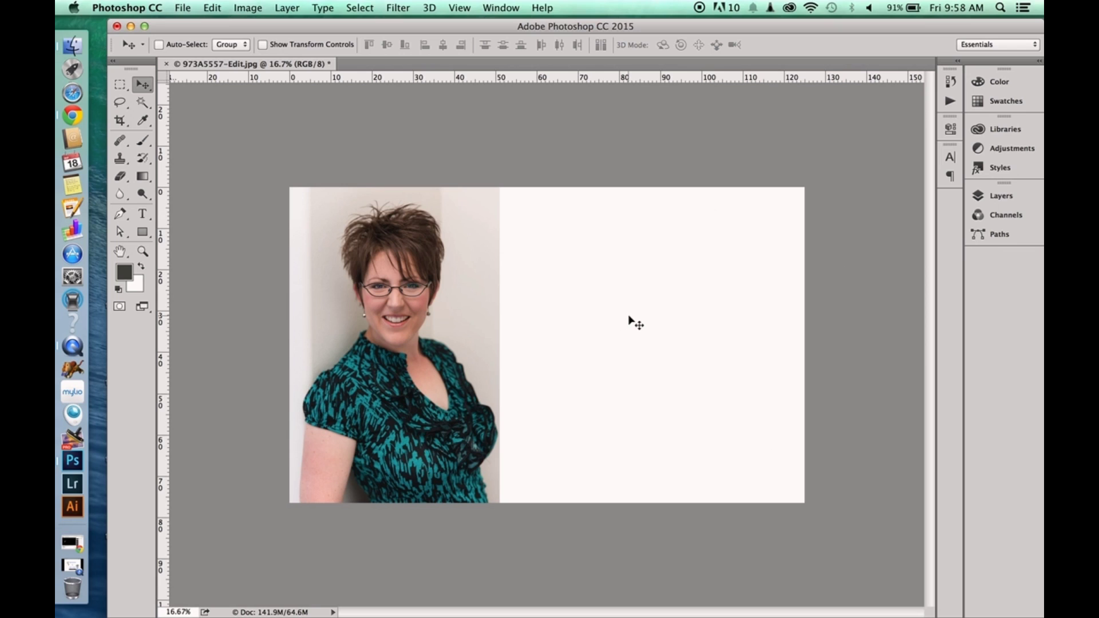
key(super+z)
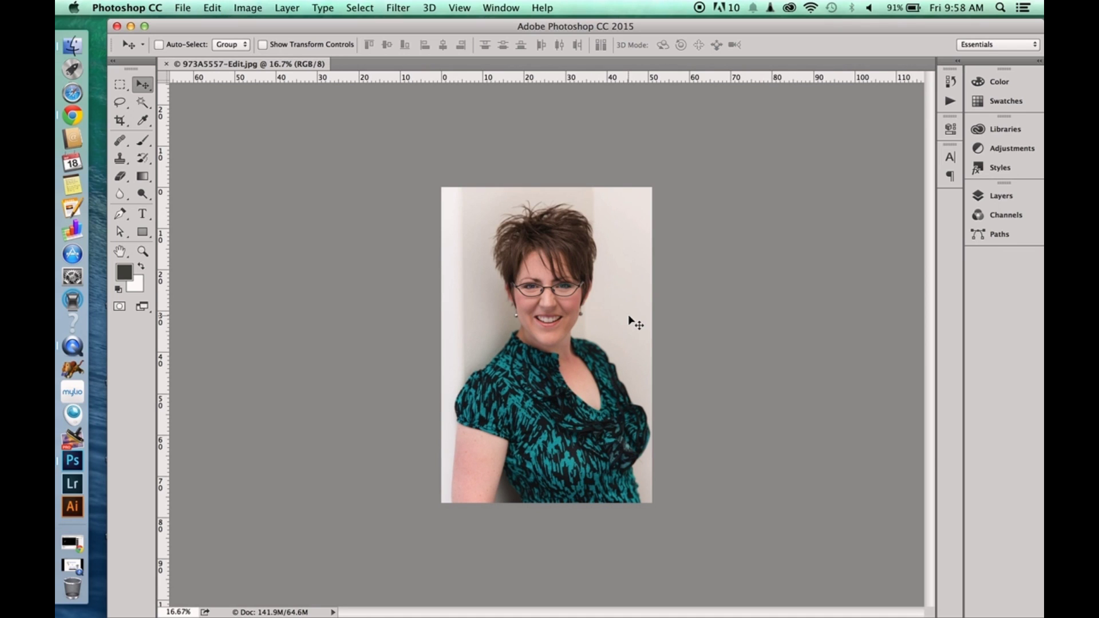
Duplicate the Background layer and hide the original Background layer.
click(1003, 196)
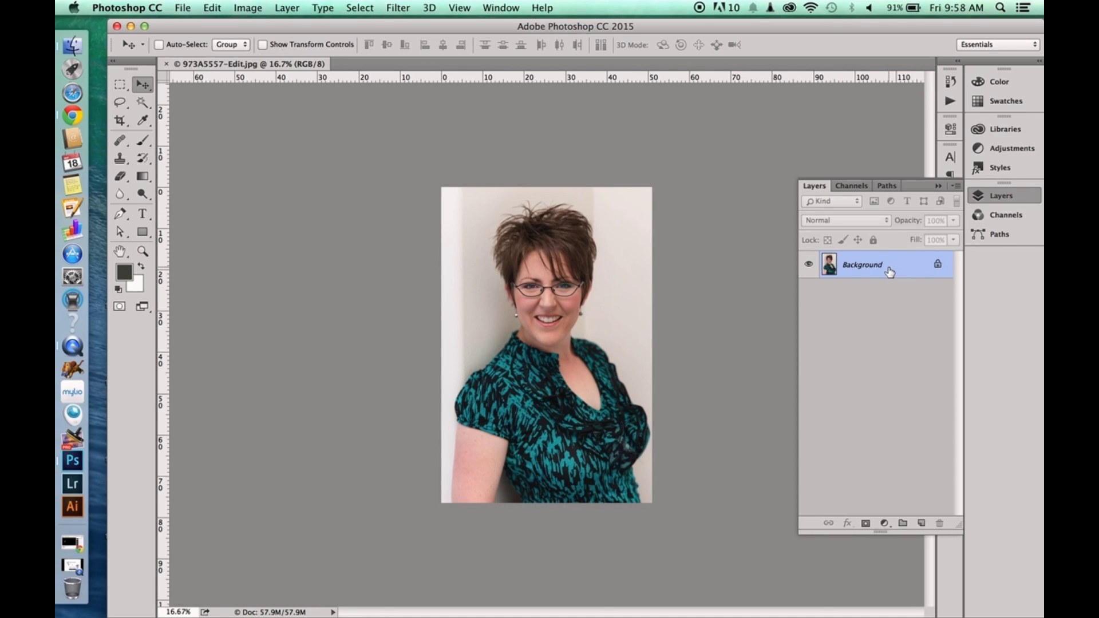
drag(888, 265, 921, 522)
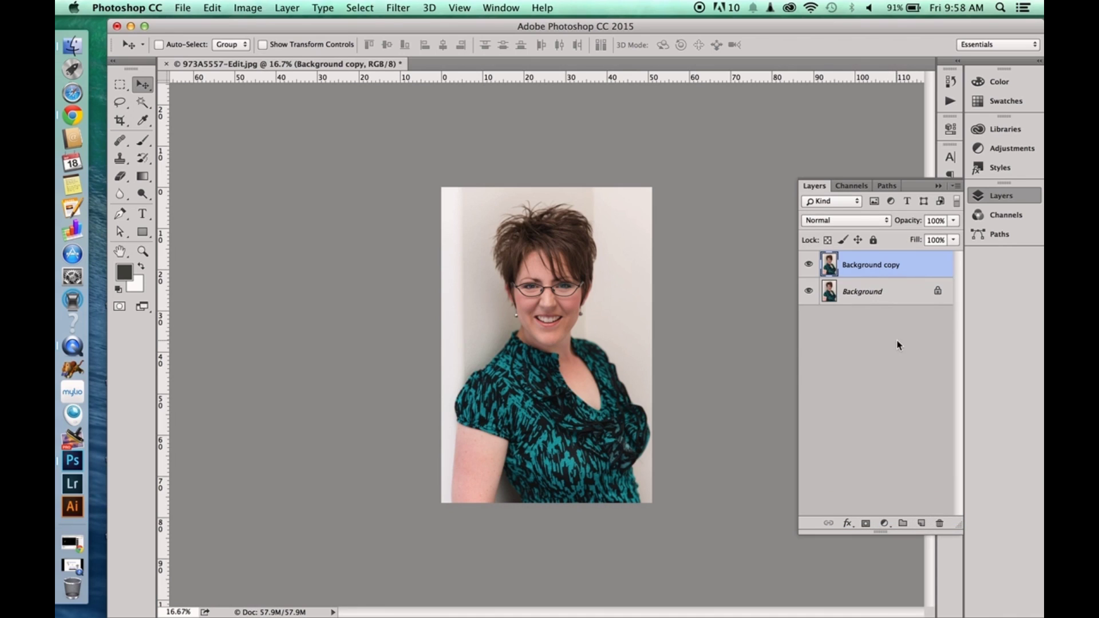
click(809, 292)
Set a new canvas width of 9000 pixels with the anchor at the middle-left.
click(262, 9)
click(257, 128)
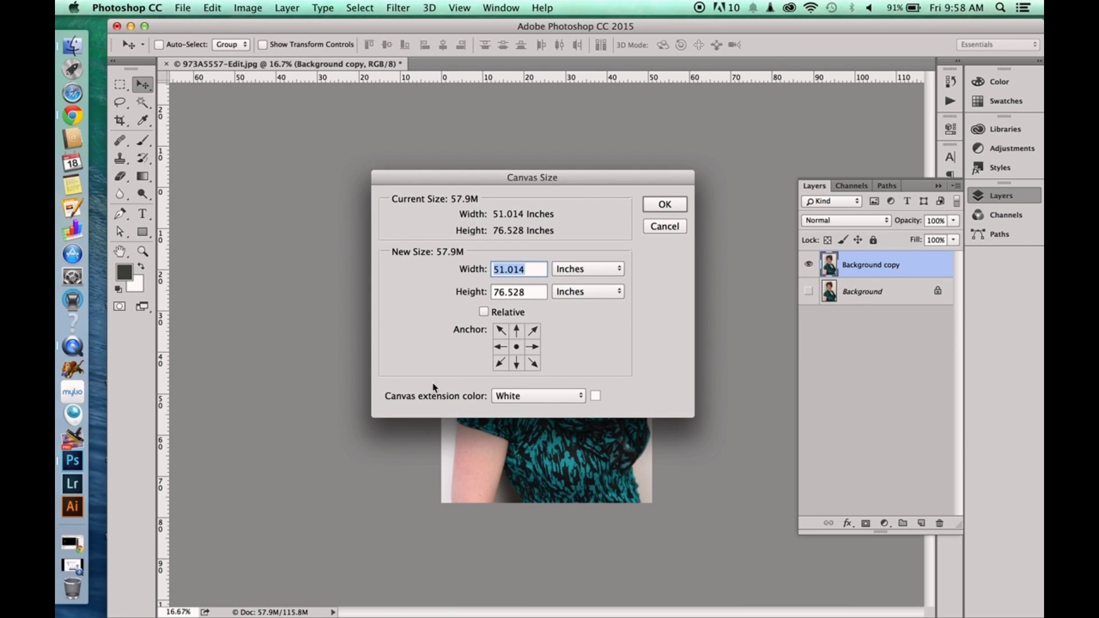
click(501, 347)
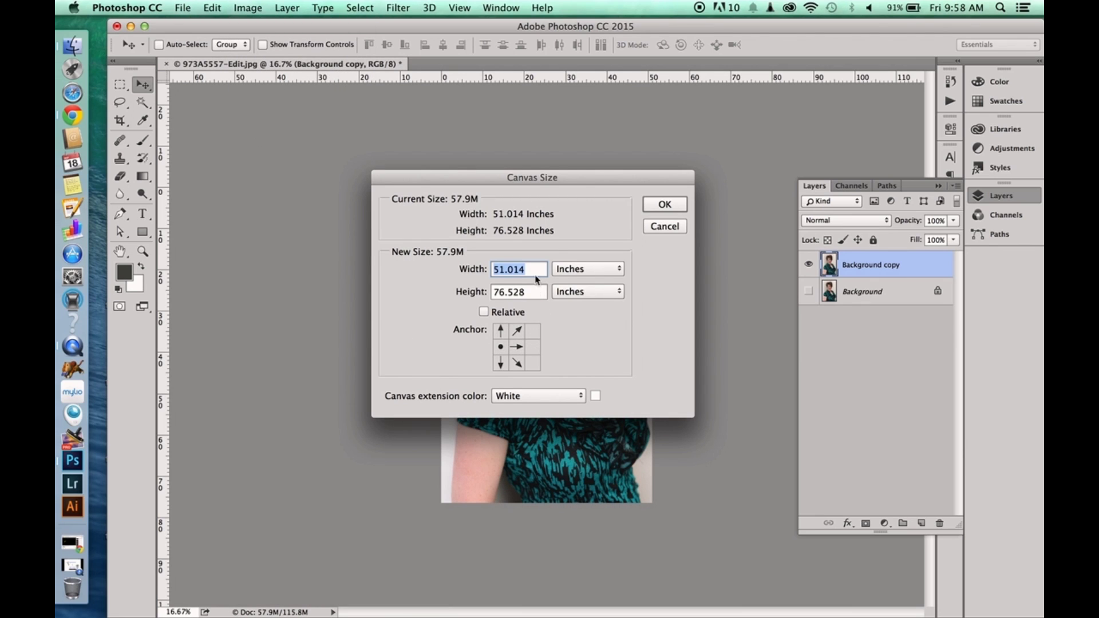
click(570, 272)
click(571, 256)
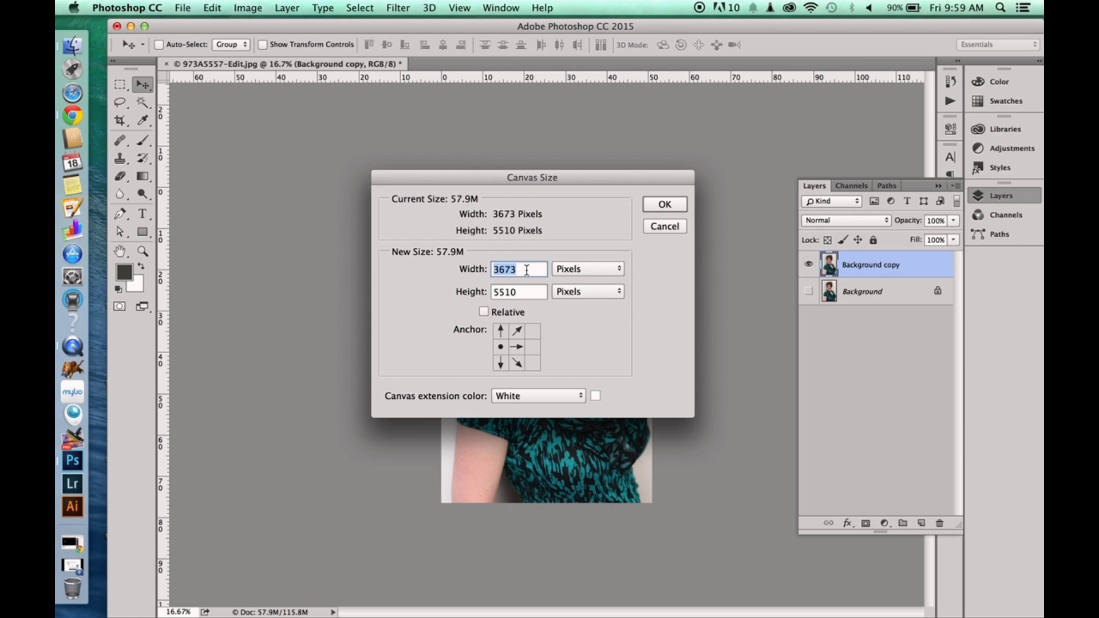
text(9000)
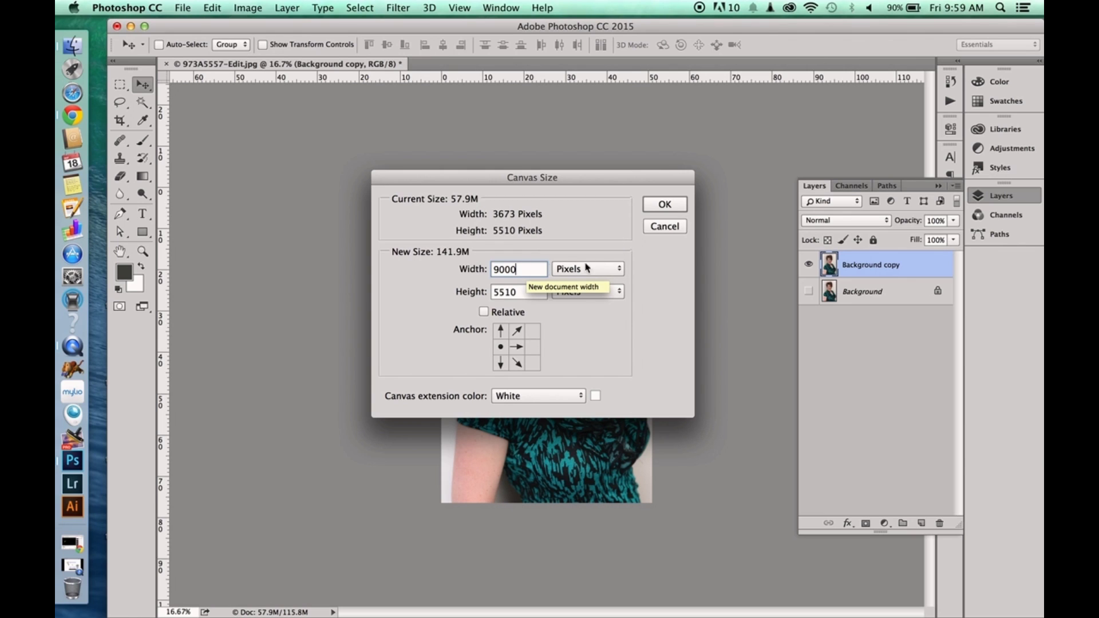
Set the canvas extension color to Background and apply the new canvas size.
click(580, 396)
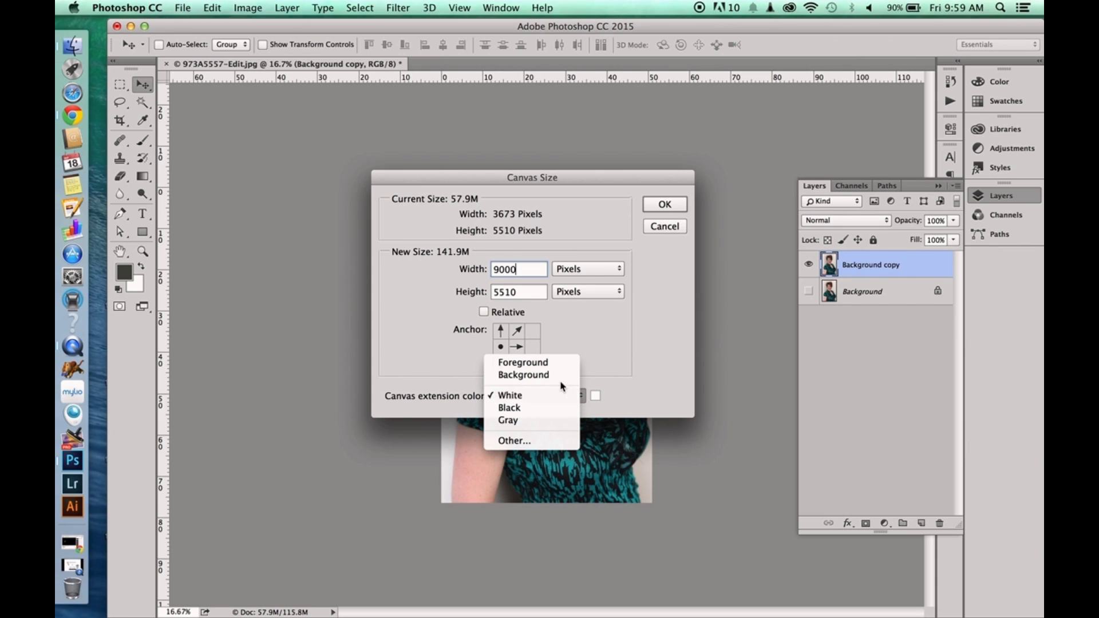
click(534, 442)
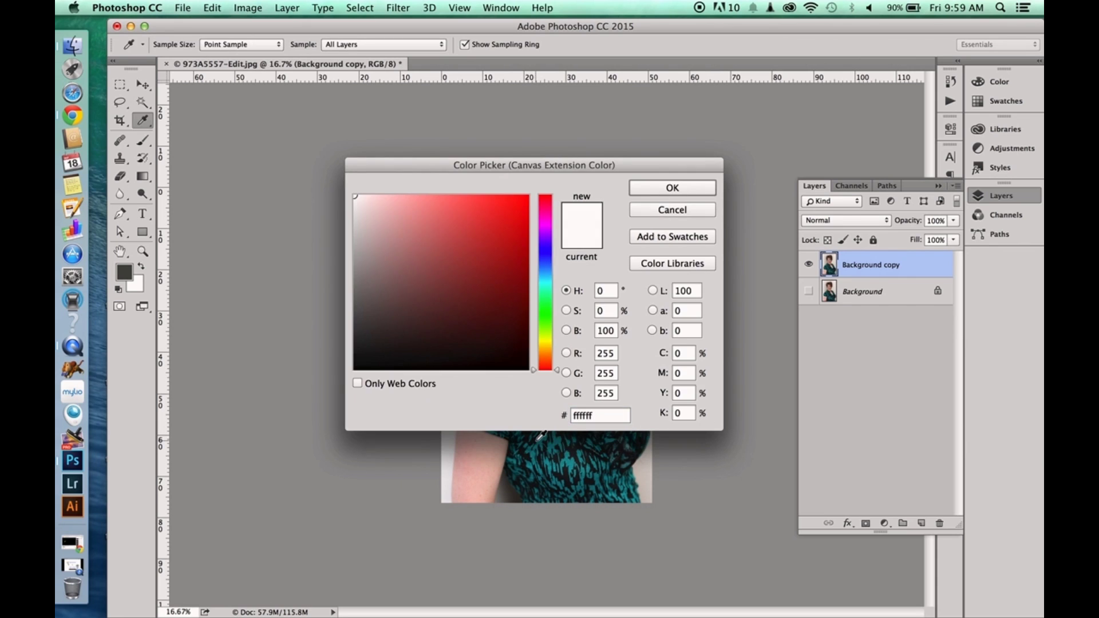
click(668, 211)
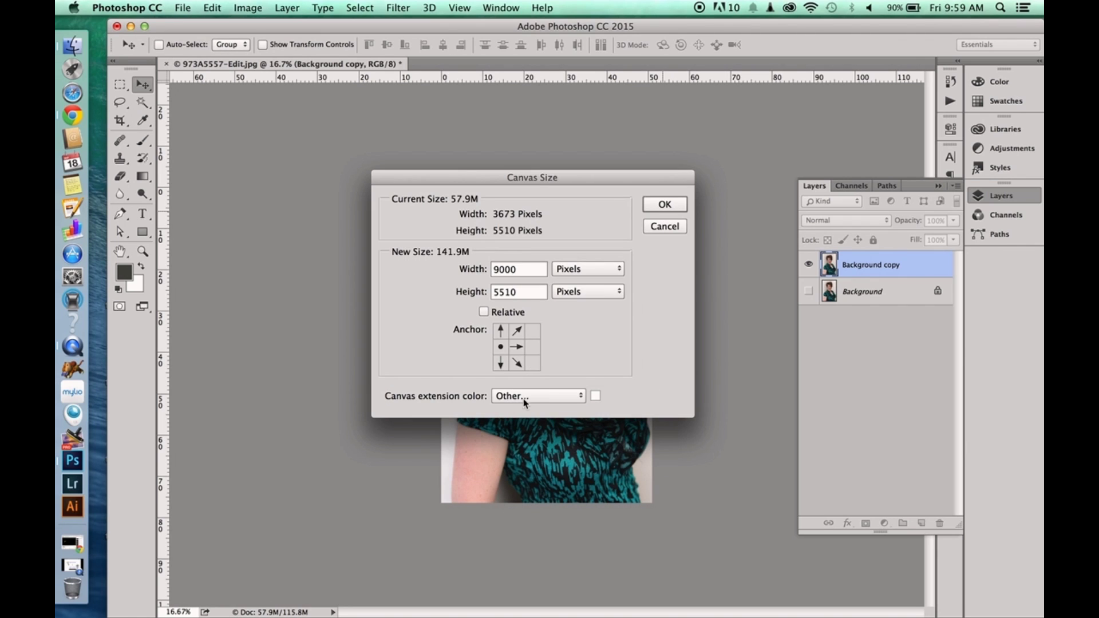
click(524, 396)
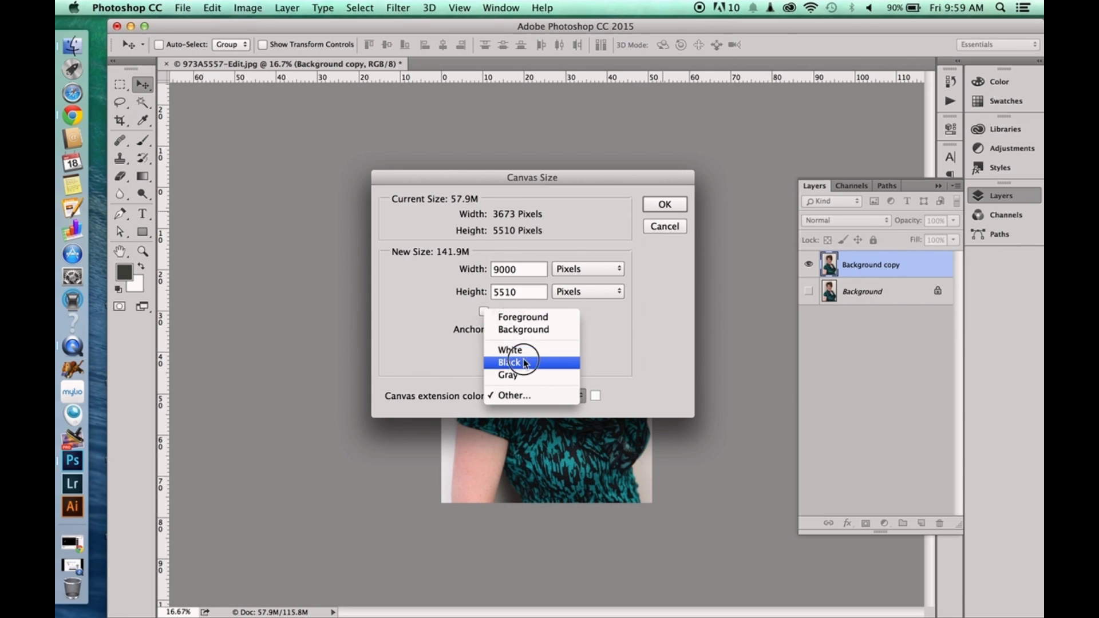
click(525, 331)
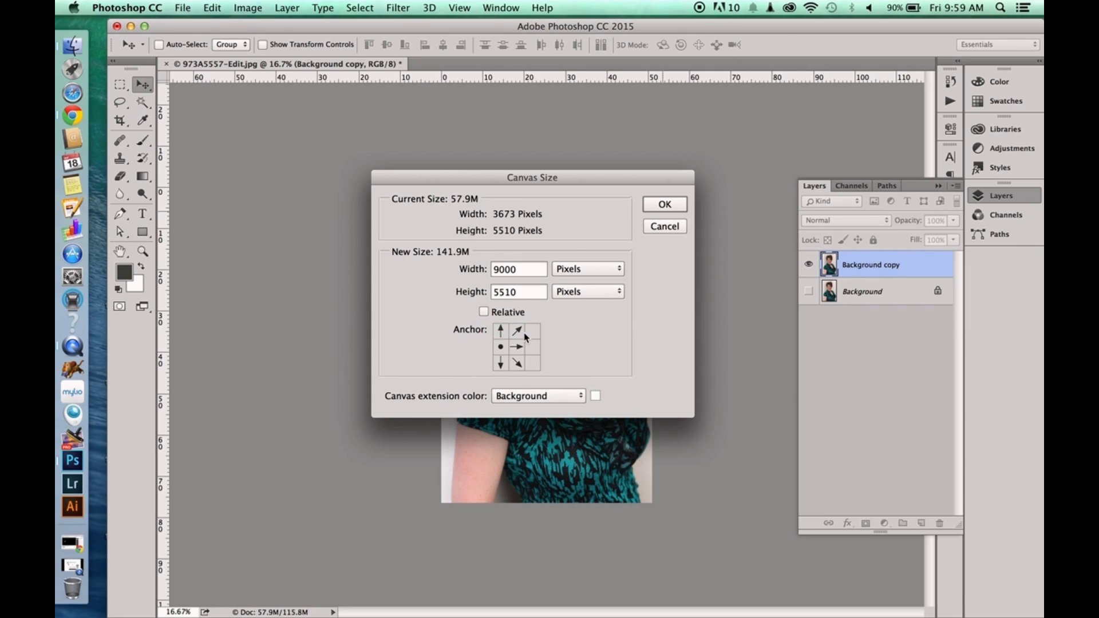
click(666, 206)
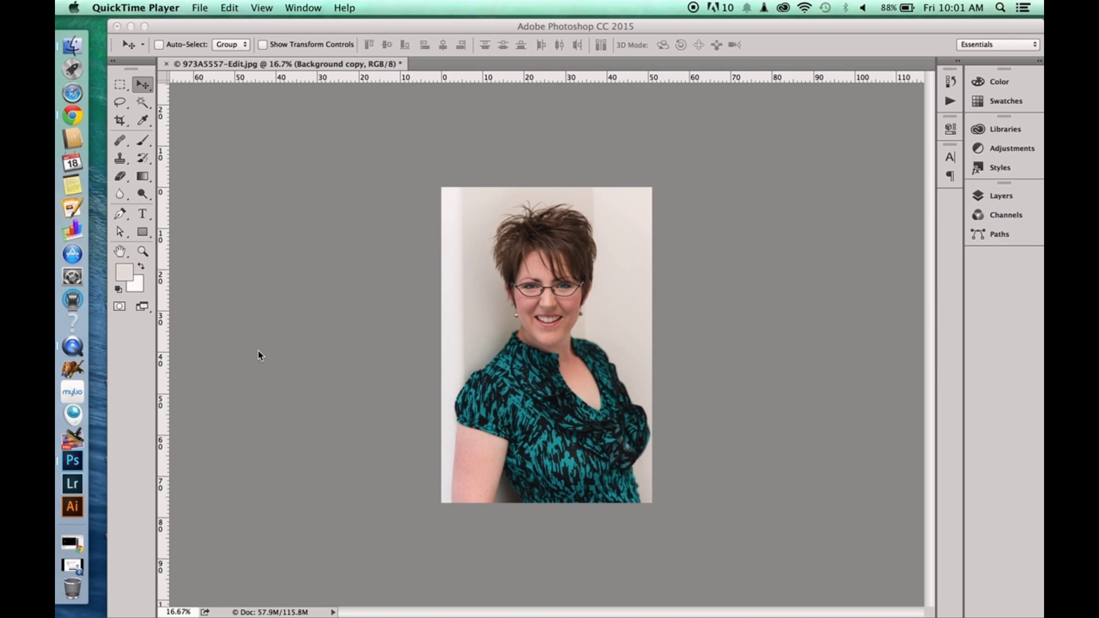
Open the portrait in Save for Web (Legacy) and bring the face into the preview.
click(222, 207)
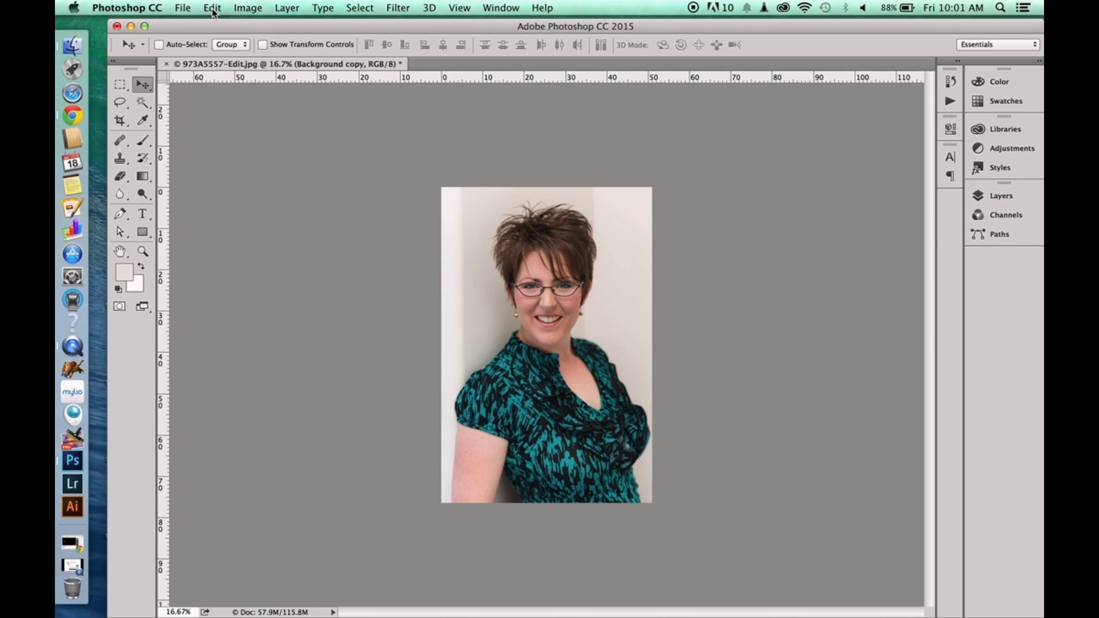
click(183, 8)
mouse_move(209, 197)
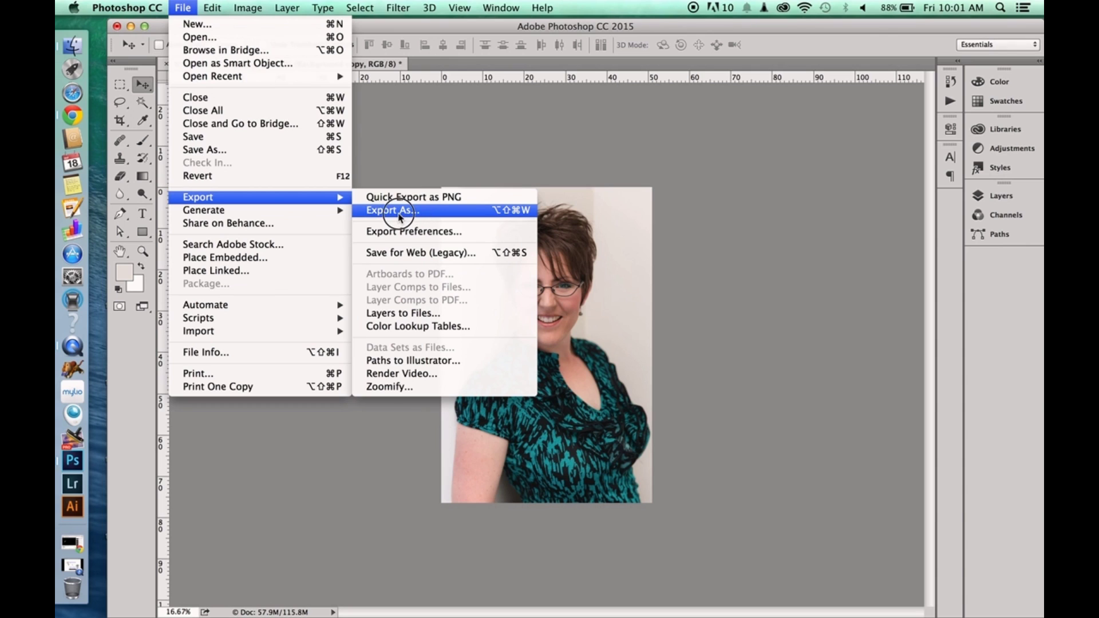
click(396, 254)
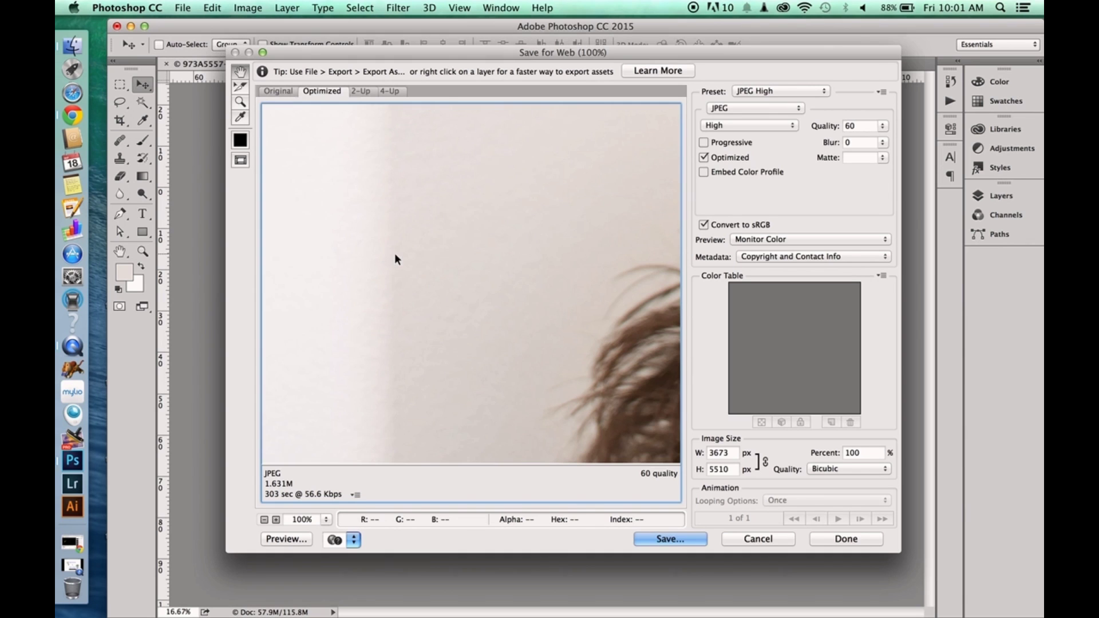
drag(576, 356, 401, 201)
drag(567, 367, 386, 233)
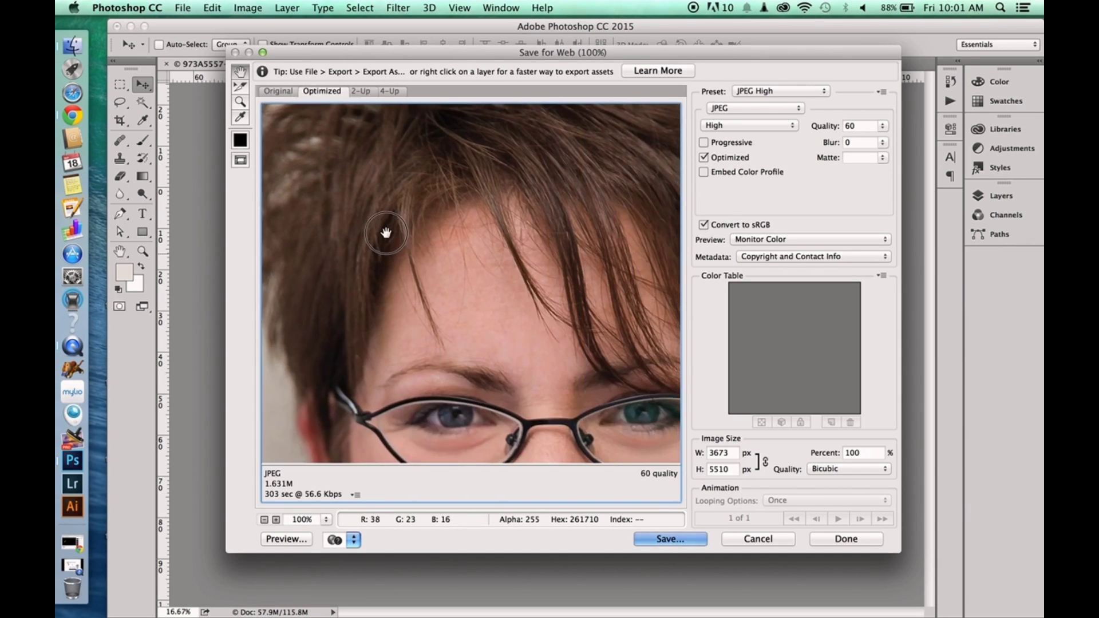
Center the eyes and glasses in the preview, and check the file format choices while keeping JPEG.
drag(522, 386, 426, 290)
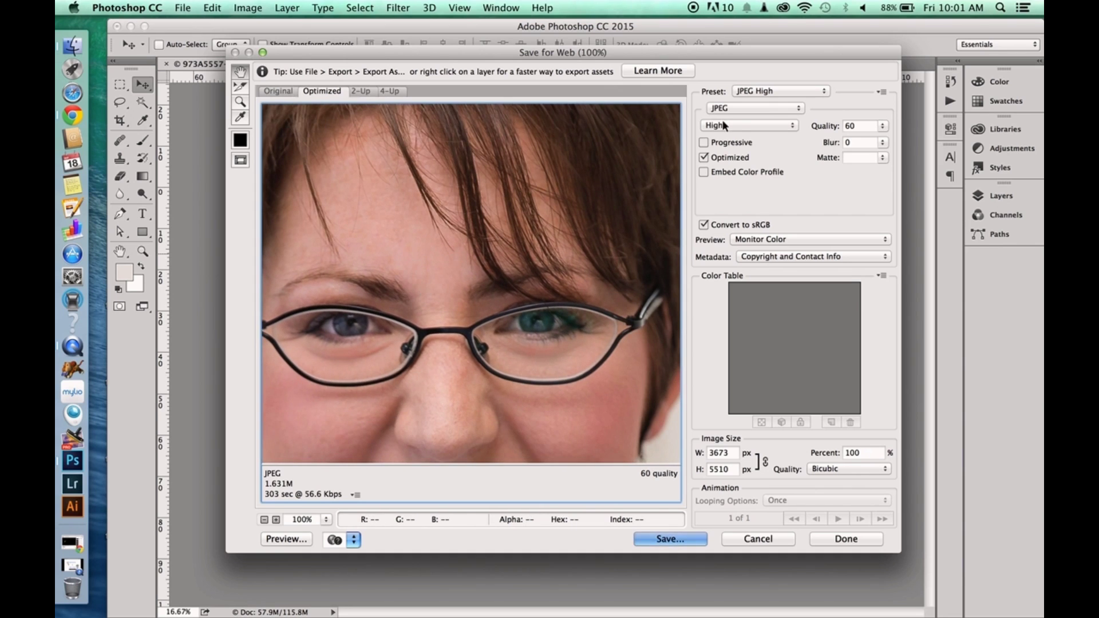
click(775, 107)
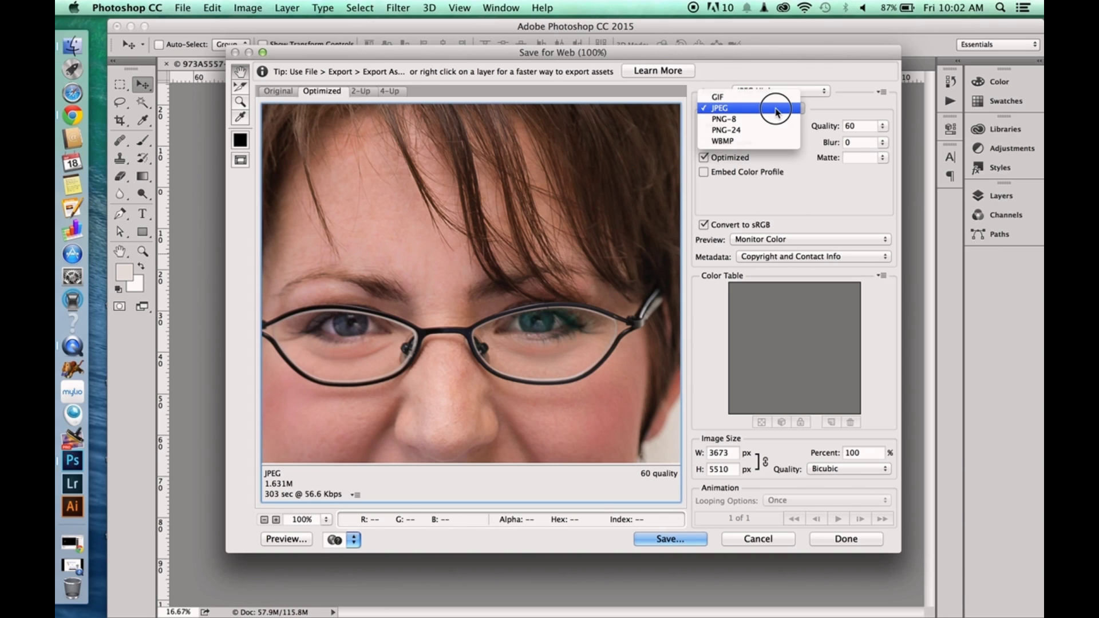
click(777, 109)
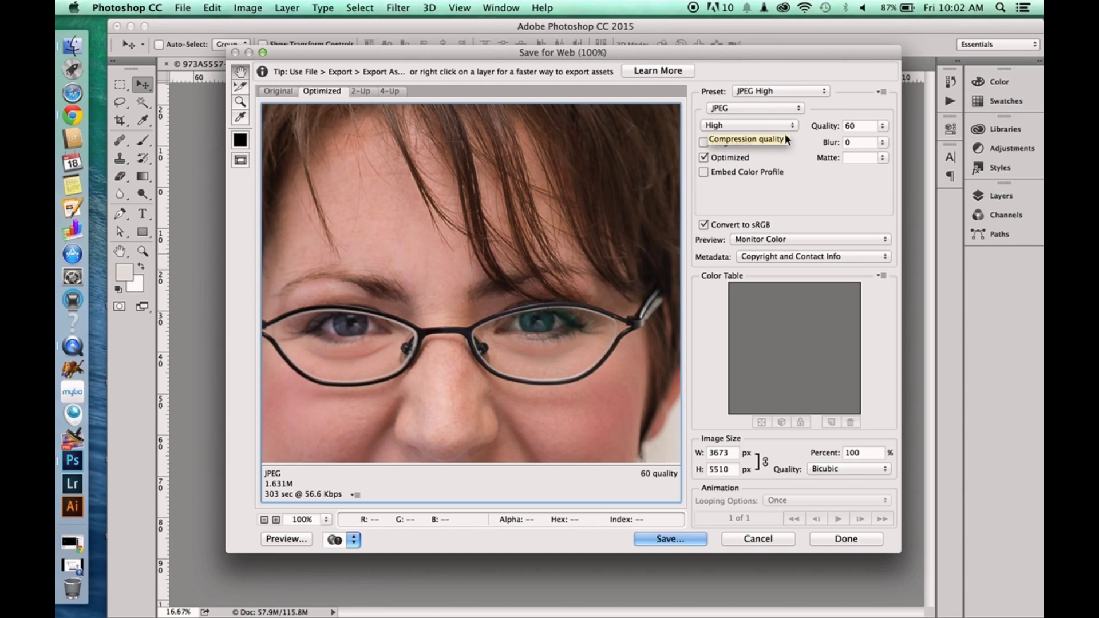
click(775, 108)
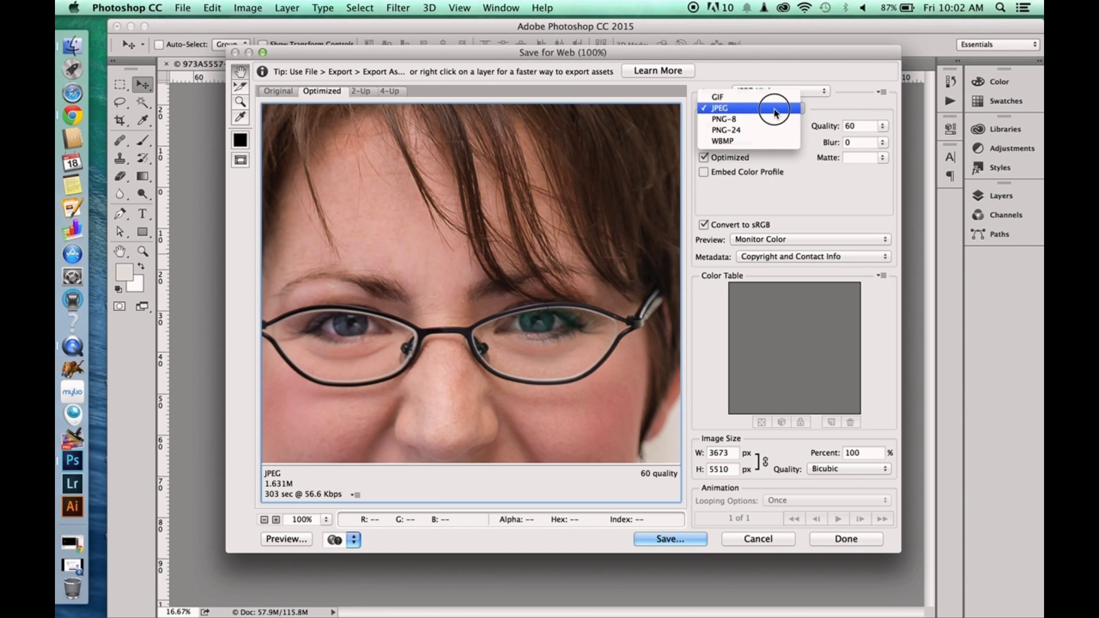
click(775, 109)
Try a JPEG quality of 82 for the full-size portrait, and lower it to 68.
click(883, 126)
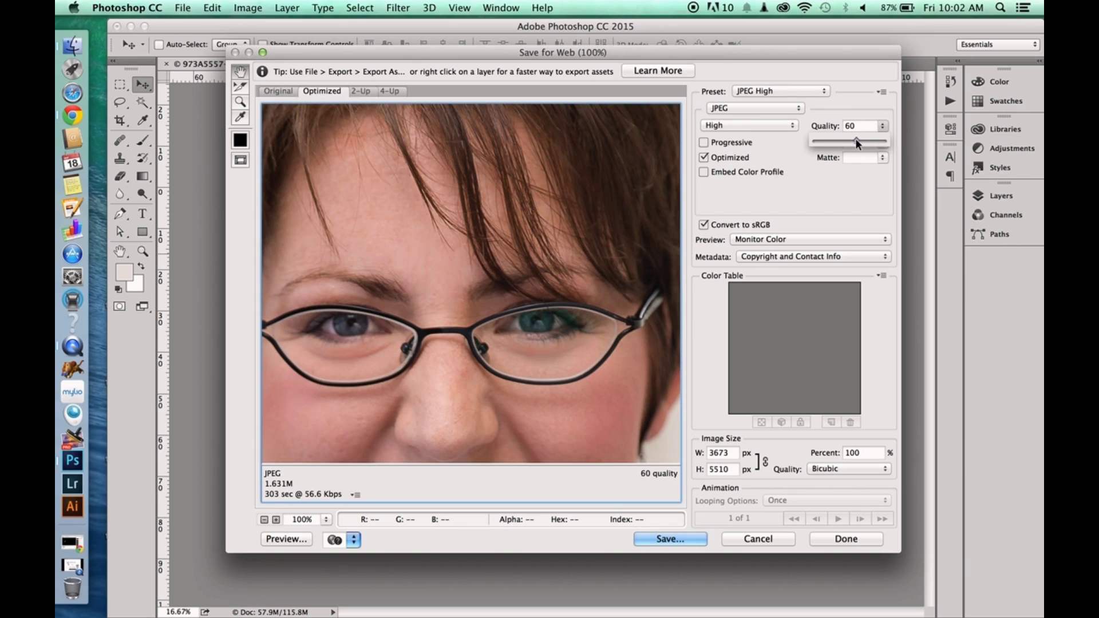
drag(856, 138, 872, 140)
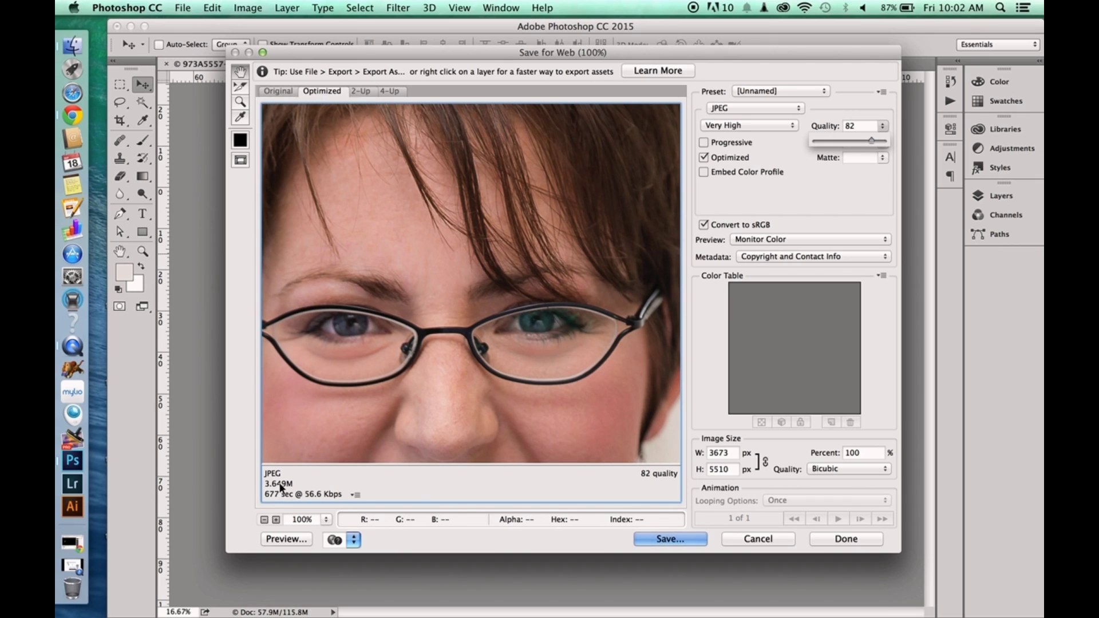
drag(875, 139, 861, 140)
Set the export width to 600 px and keep Bicubic as the resampling quality.
click(723, 453)
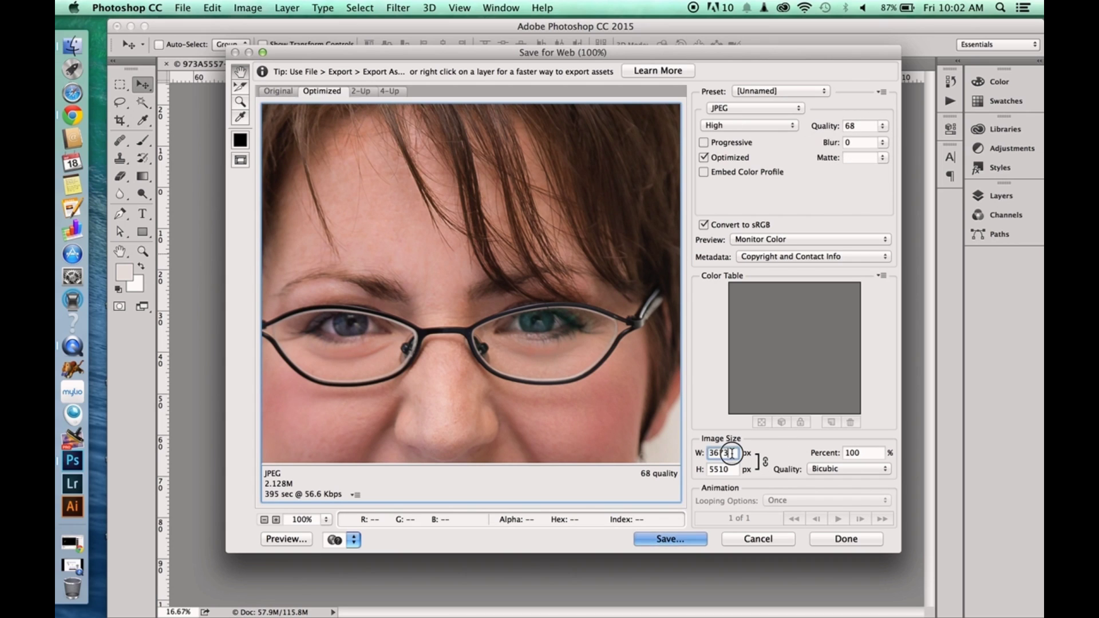
text(600)
click(864, 453)
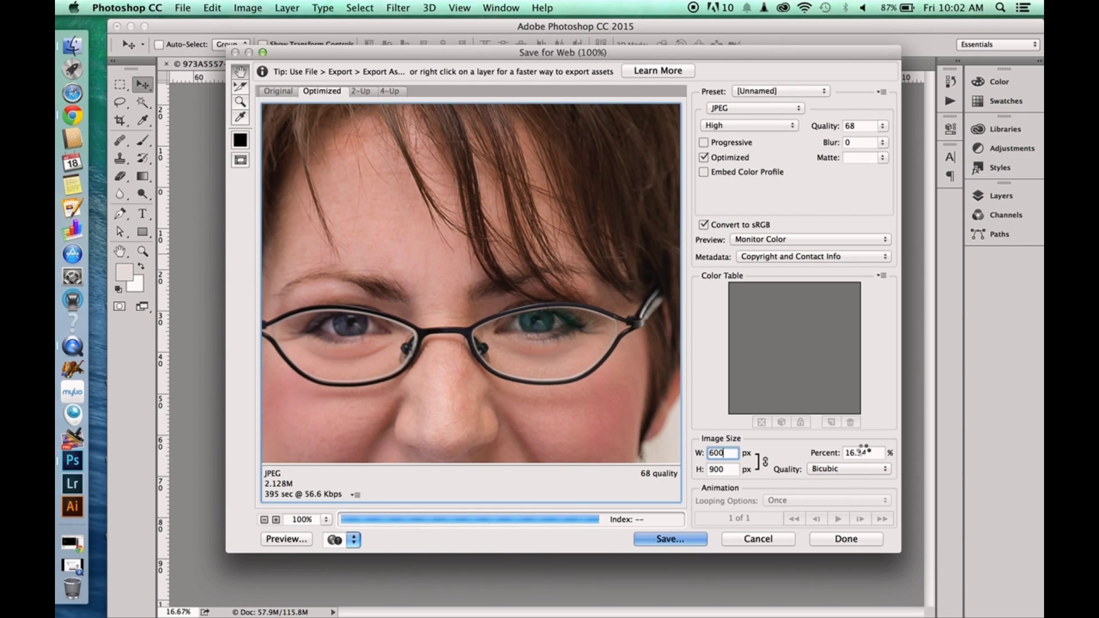
click(852, 473)
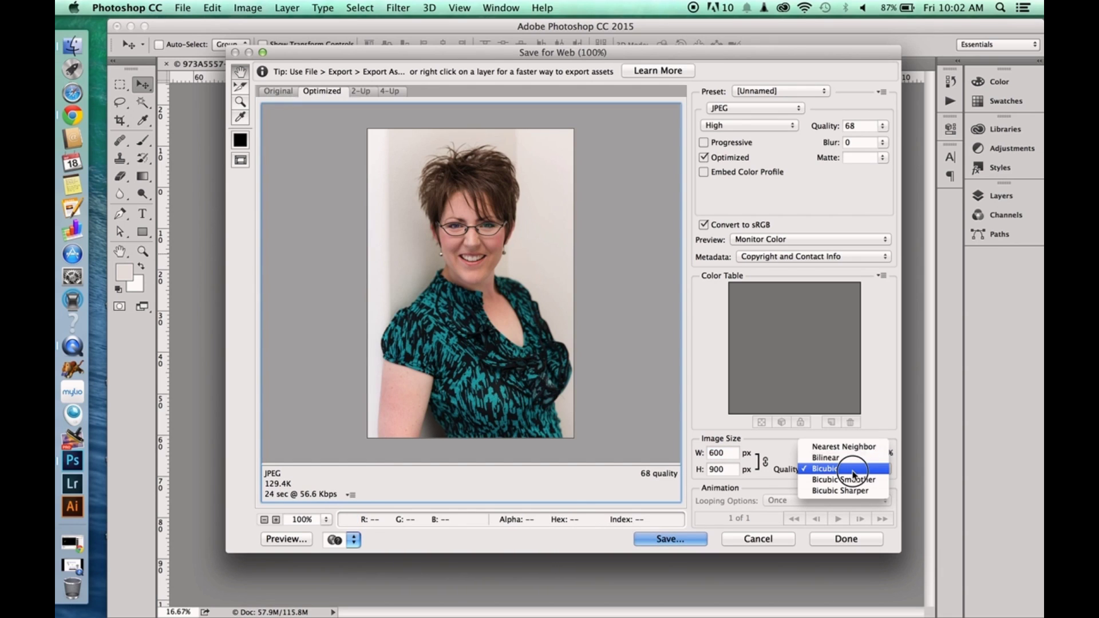
click(853, 474)
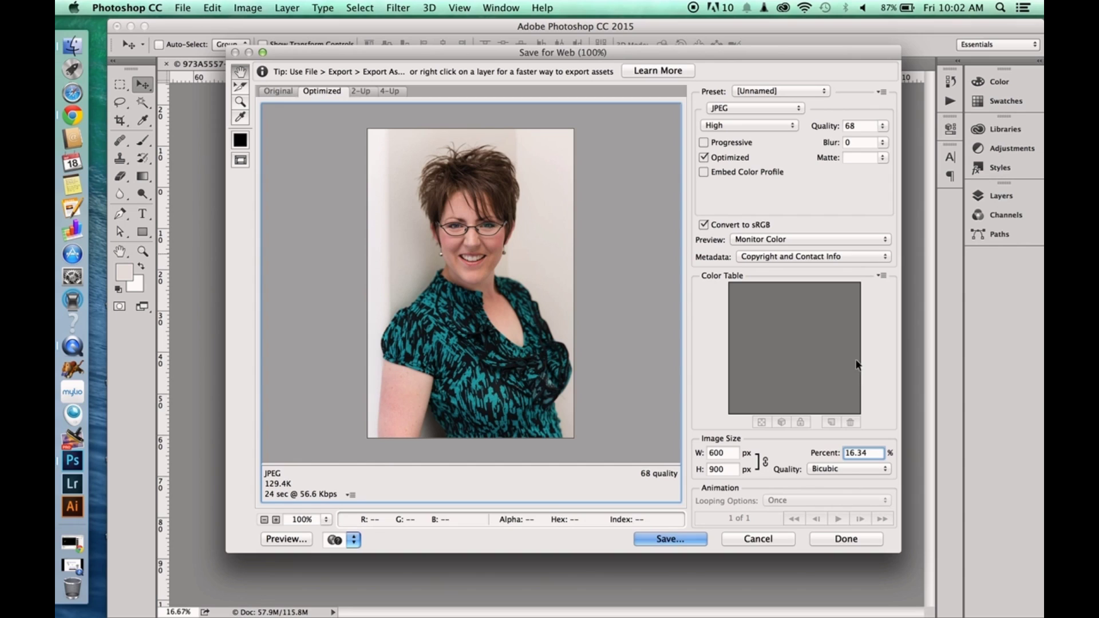
Lower the JPEG quality to 60, and try the Medium and Low compression levels on the resized portrait.
click(883, 125)
drag(862, 141, 856, 142)
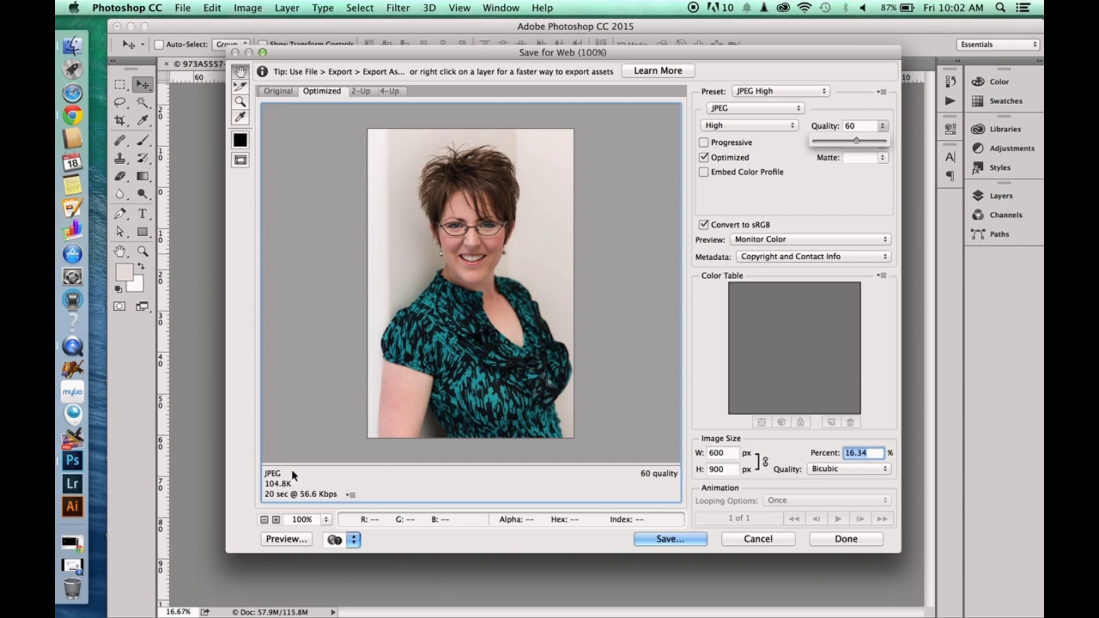
click(754, 126)
click(750, 113)
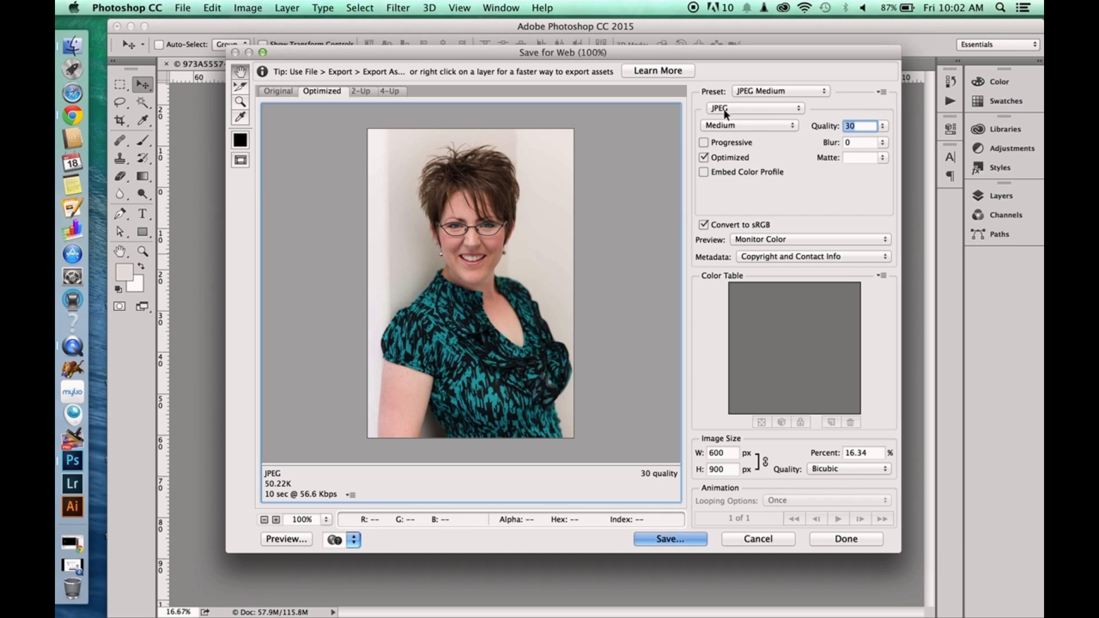
click(752, 125)
click(751, 115)
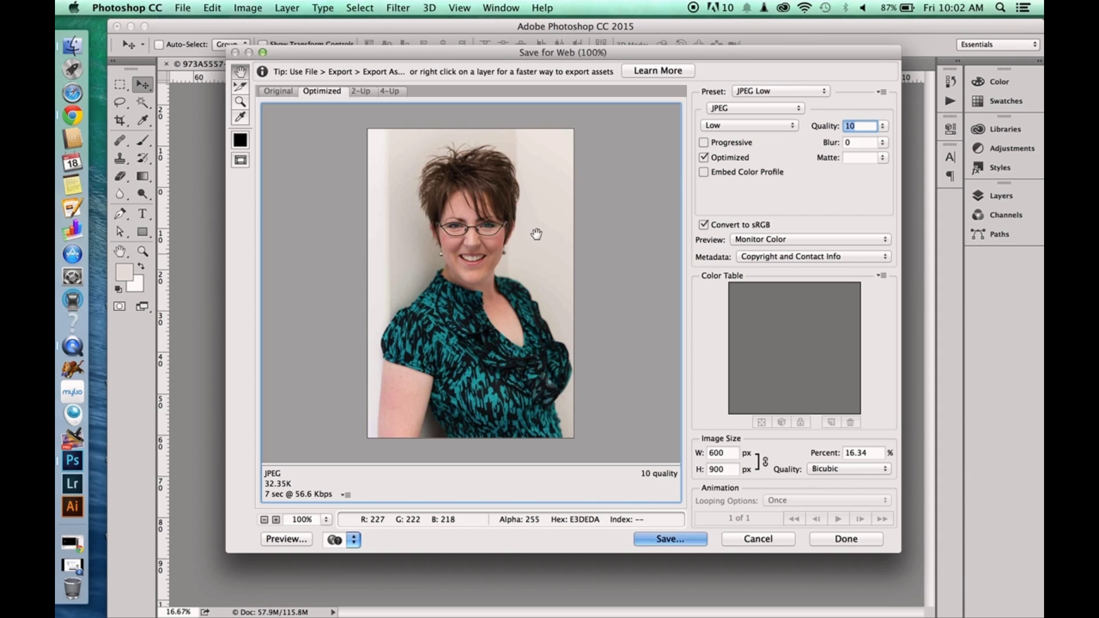
Raise the compression quality through Medium back to High, and cancel saving the optimized image.
click(786, 128)
click(782, 136)
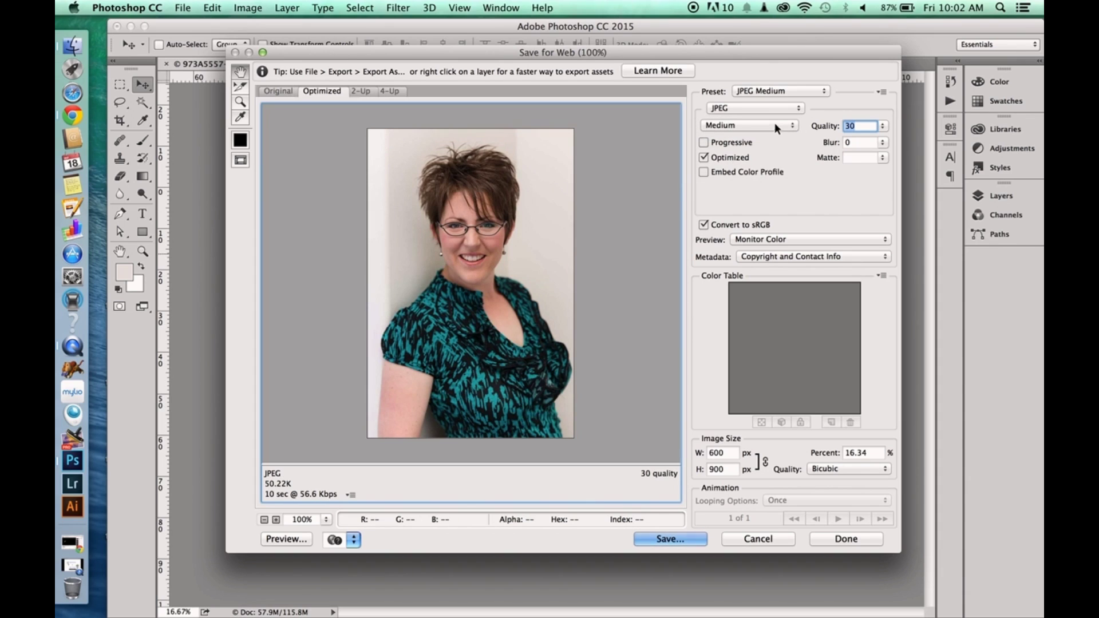
click(773, 123)
click(773, 135)
click(667, 539)
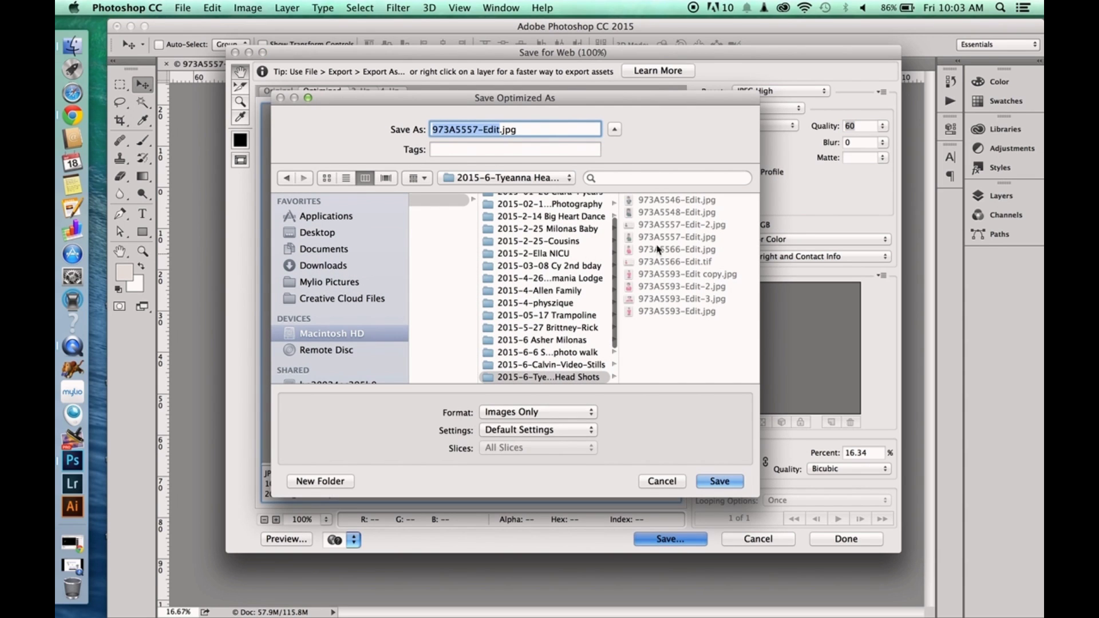
click(661, 483)
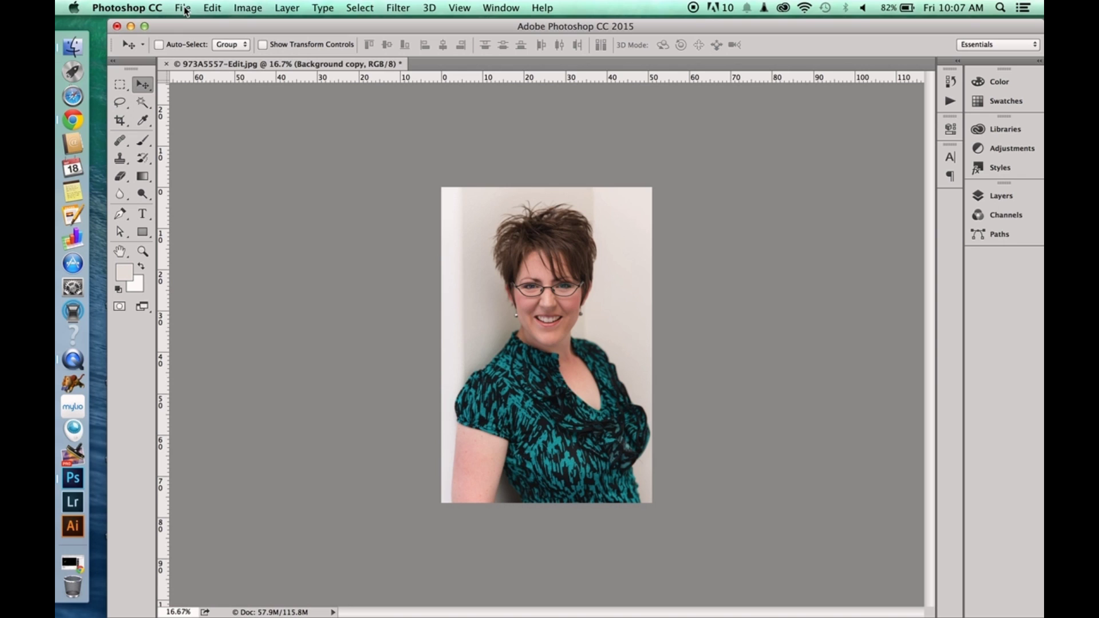
Open the portrait in Export As and set the file format to JPG.
click(184, 8)
click(216, 198)
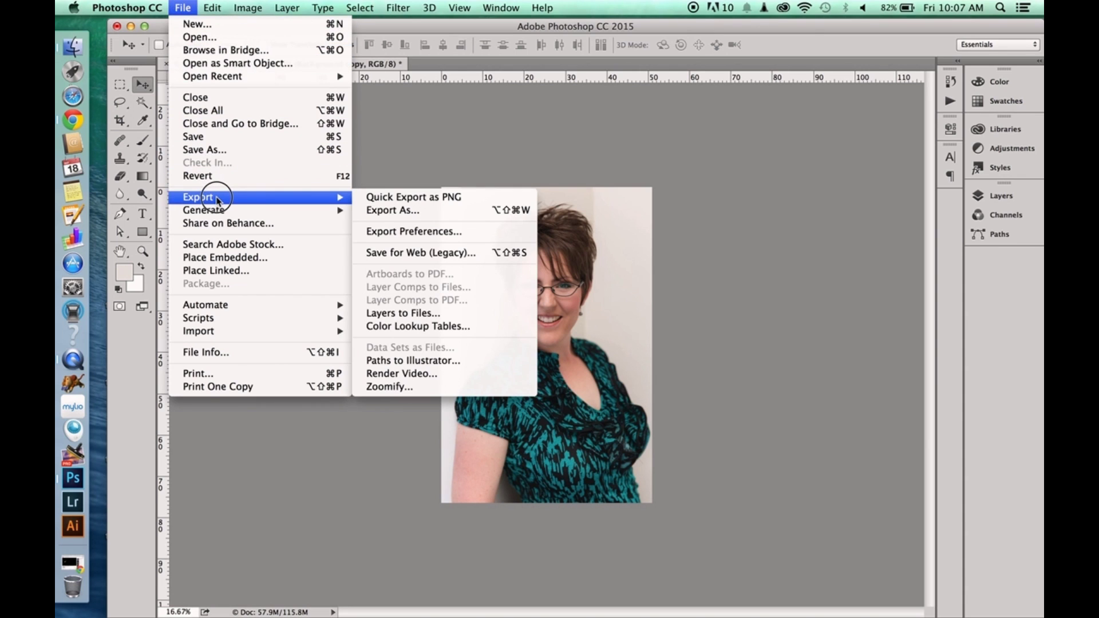
click(420, 211)
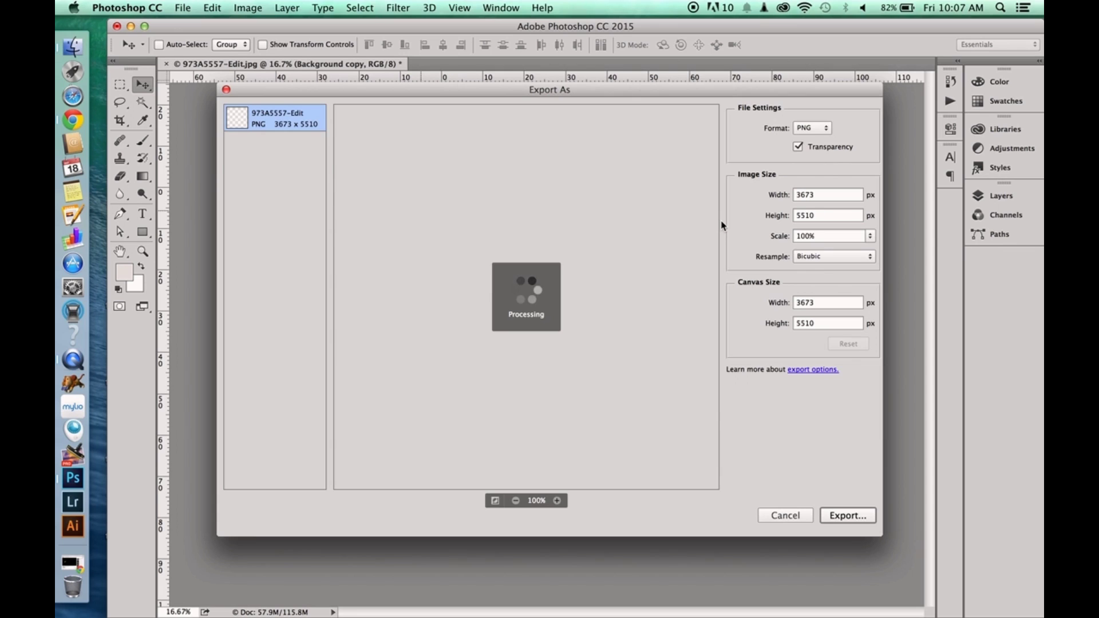
click(824, 128)
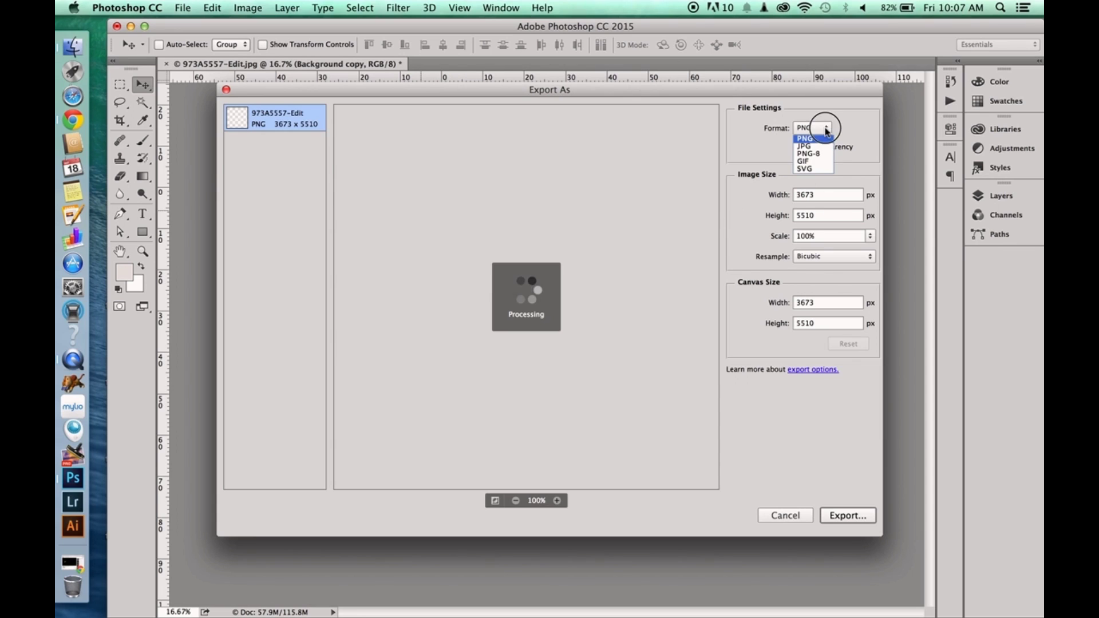
click(822, 142)
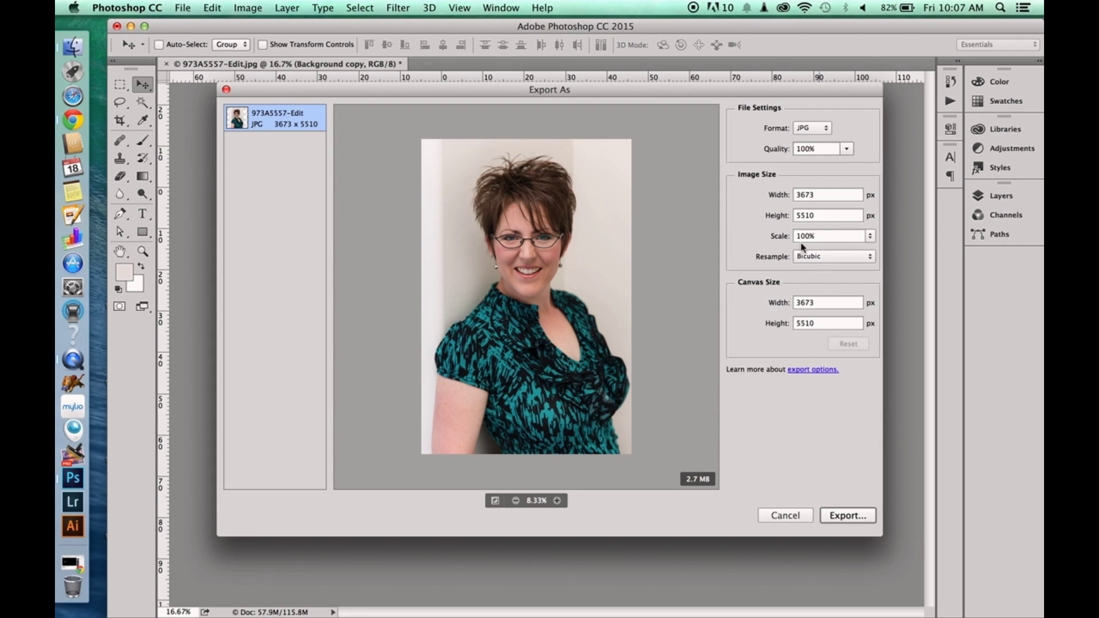
Set the exported image width to 600 px with the height following proportionally.
drag(819, 194, 788, 195)
text(600)
click(823, 216)
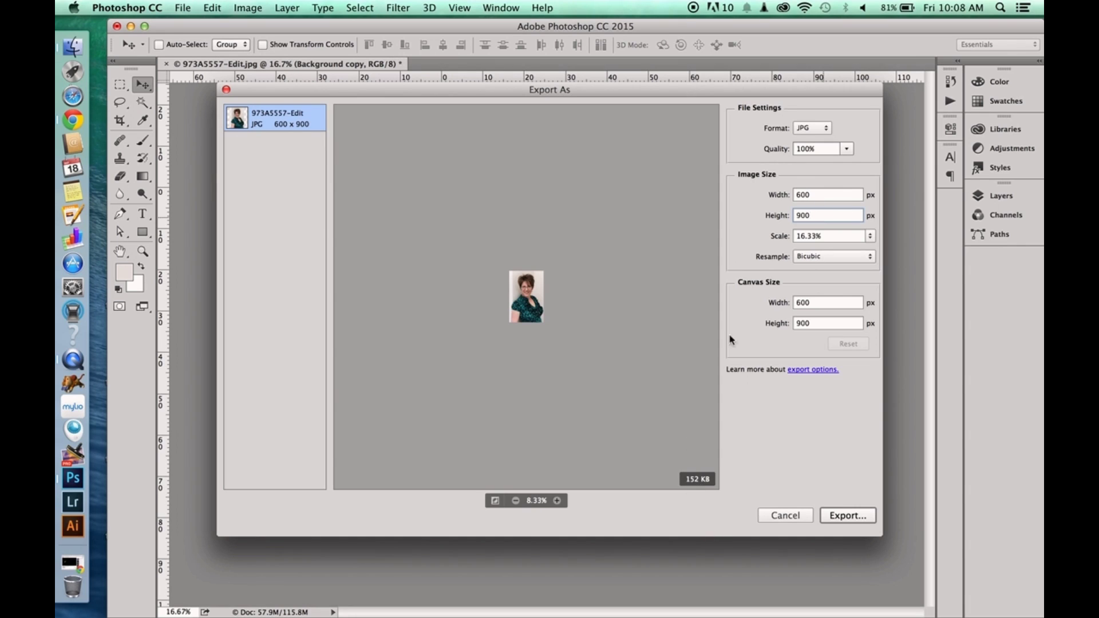
Try a JPG quality of 82%, and set the quality to 90%.
click(848, 150)
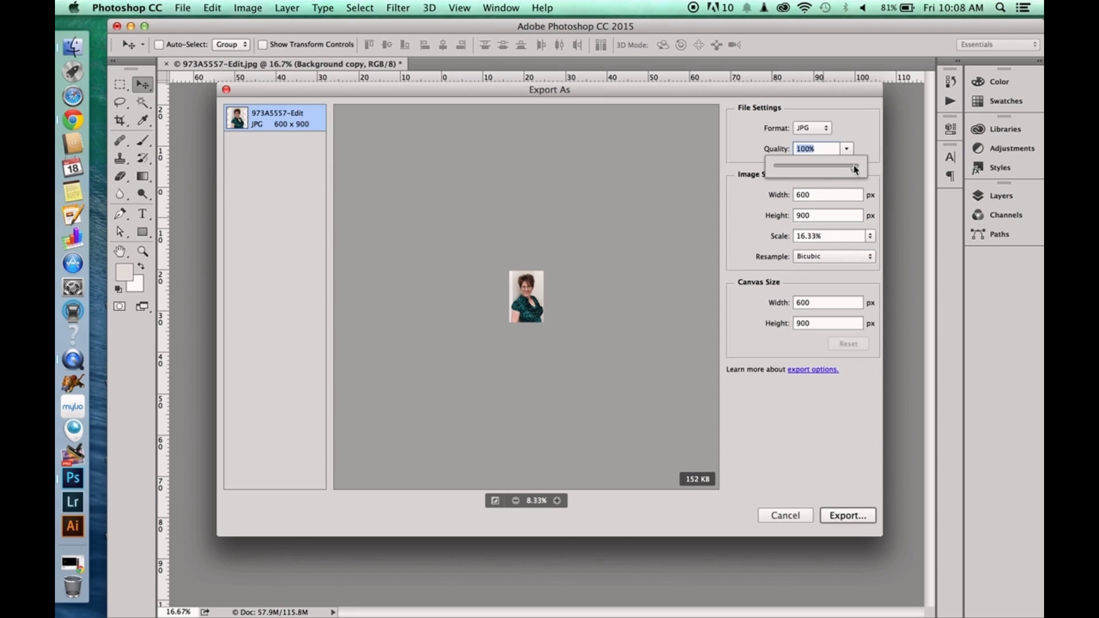
drag(854, 168, 840, 167)
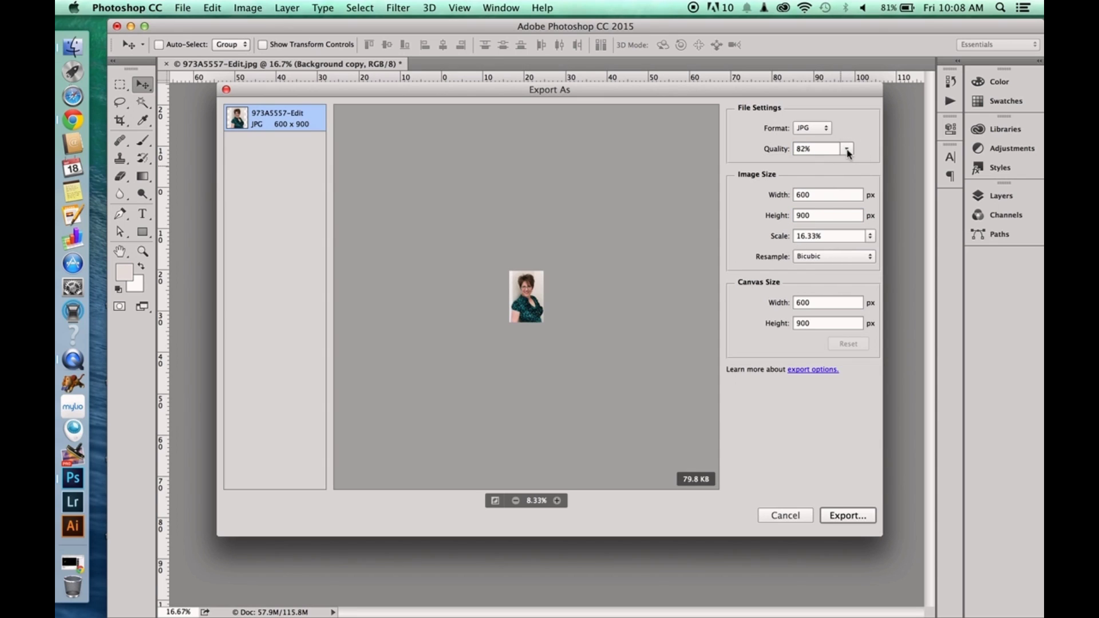
click(848, 149)
click(840, 166)
drag(813, 149, 790, 142)
text(90)
click(816, 194)
Try a canvas height of 2000 px for the export, and reset the canvas size.
double_click(812, 322)
key(BackSpace)
double_click(812, 303)
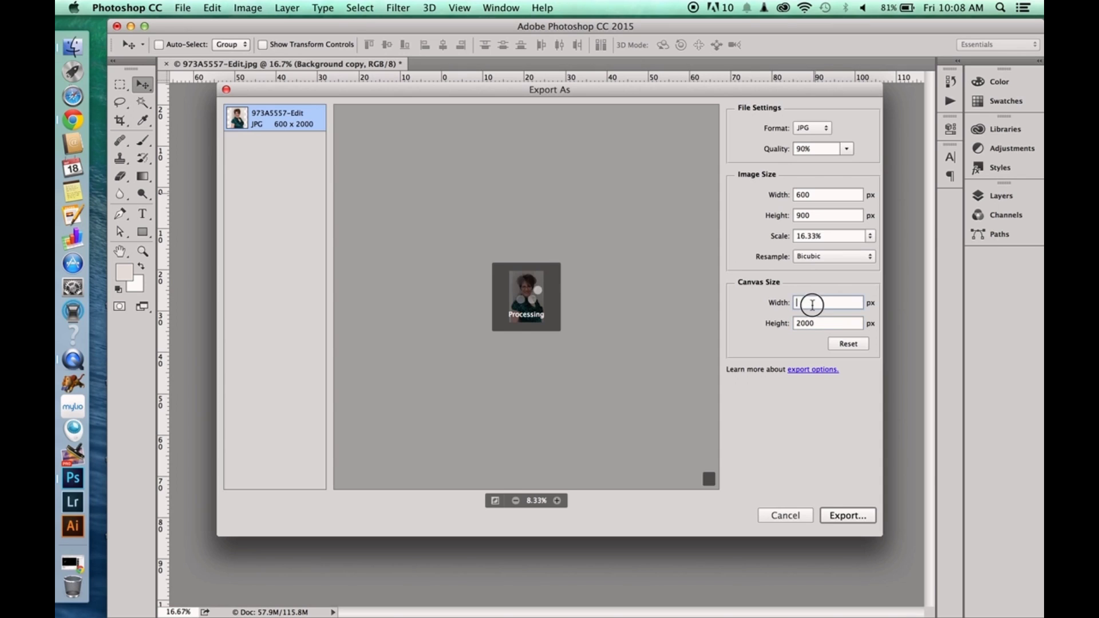
key(BackSpace)
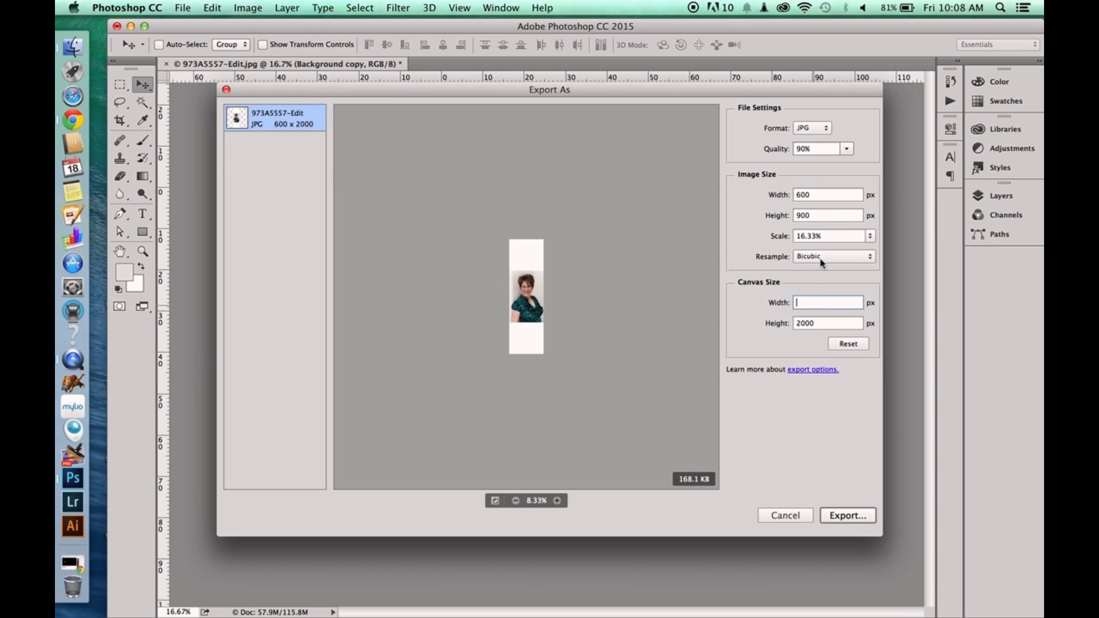
click(824, 215)
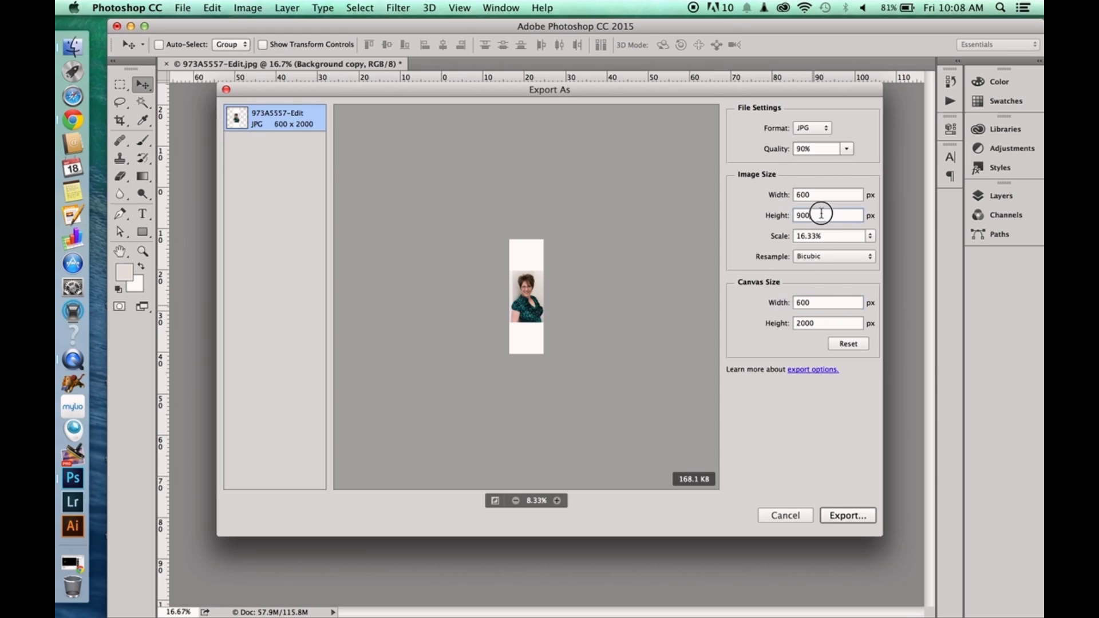
click(836, 344)
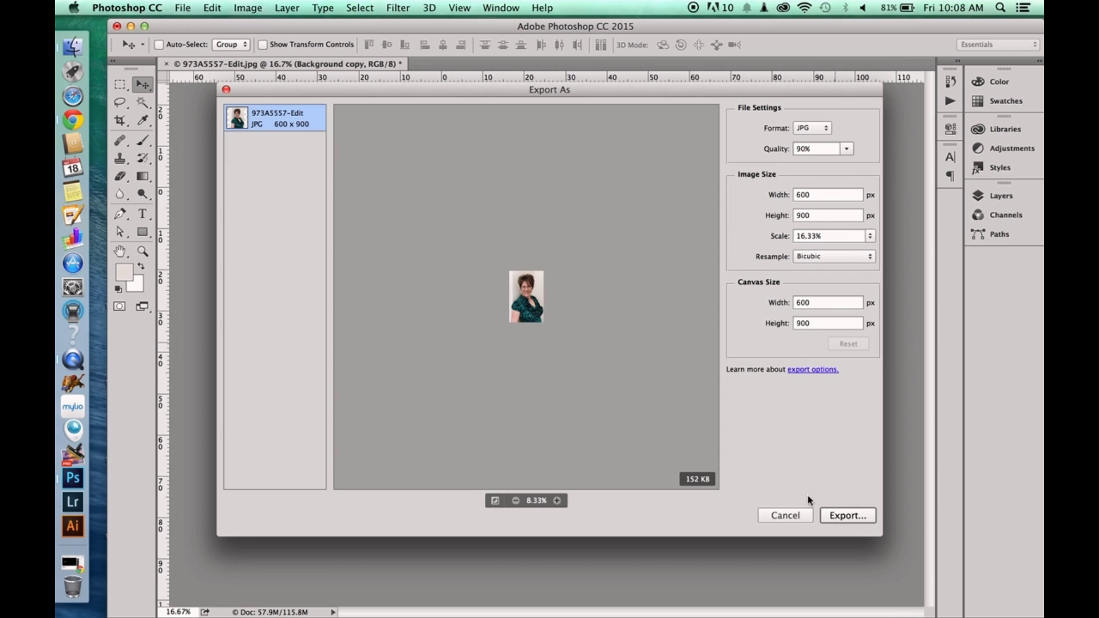
Export the resized portrait as 973A5557-Edit.jpg in the current folder.
click(839, 516)
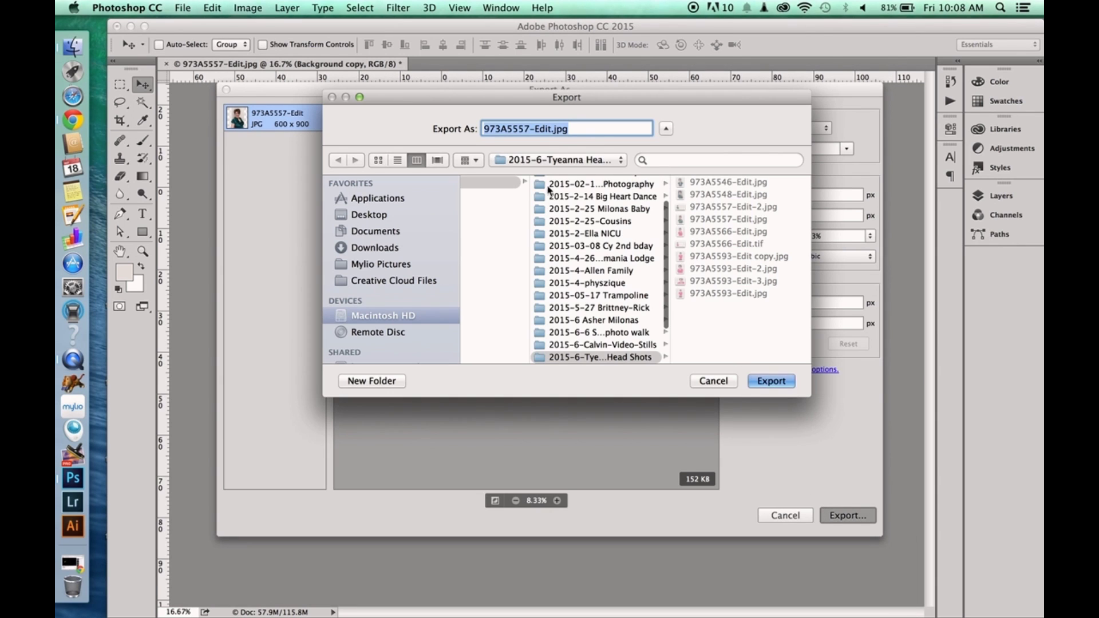
click(773, 380)
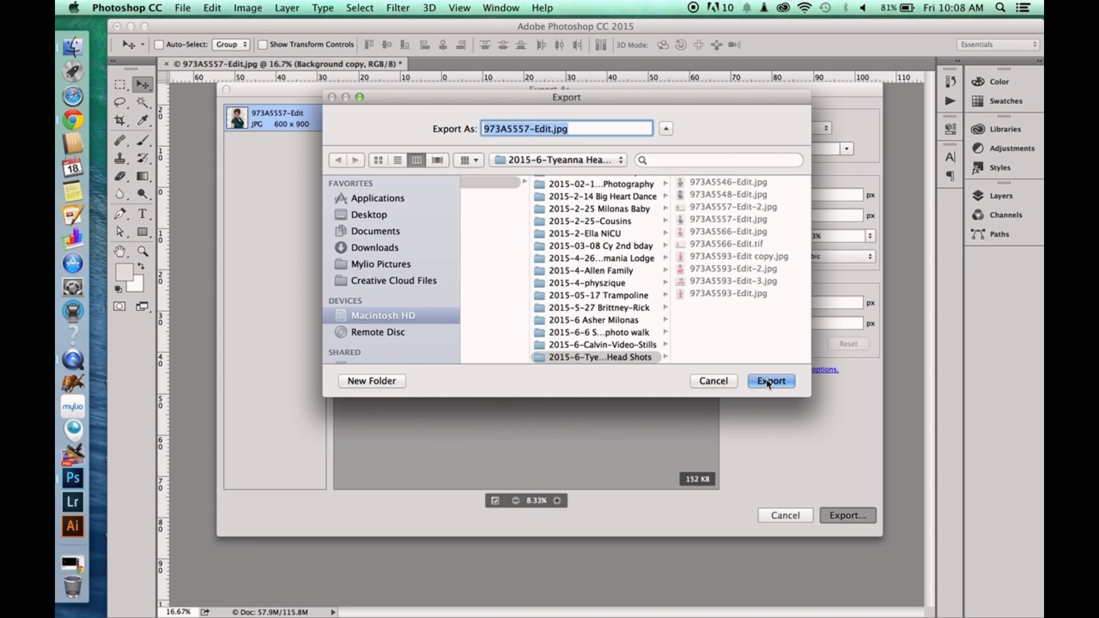